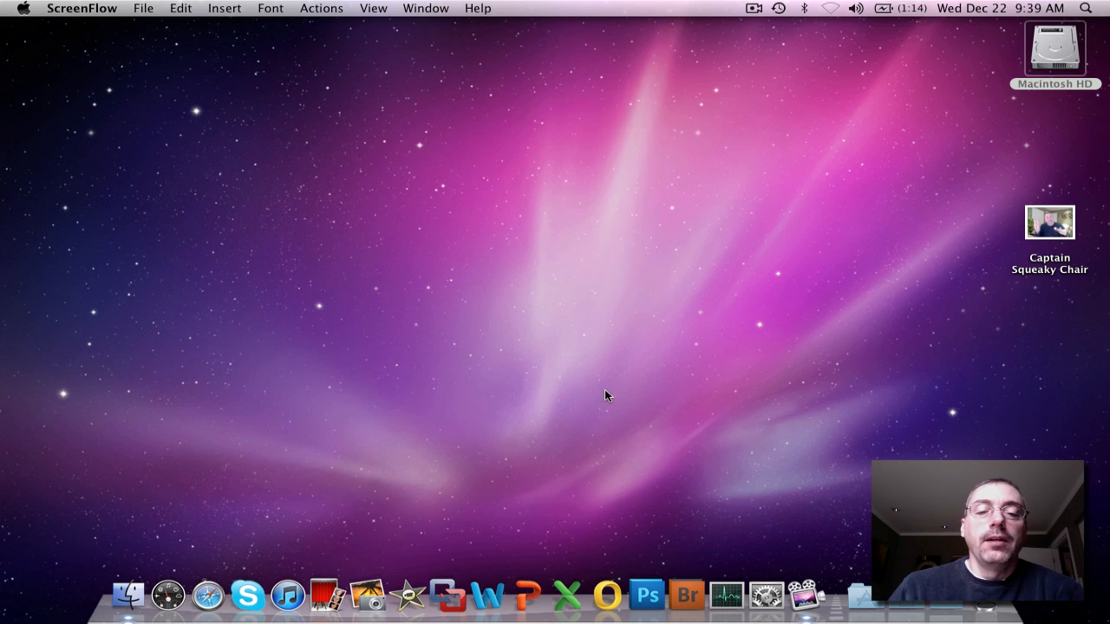
- Open VMware Fusion and start creating a new virtual machine, continuing without an installation disc
{"action": "left_click", "coordinate": [449, 591]}
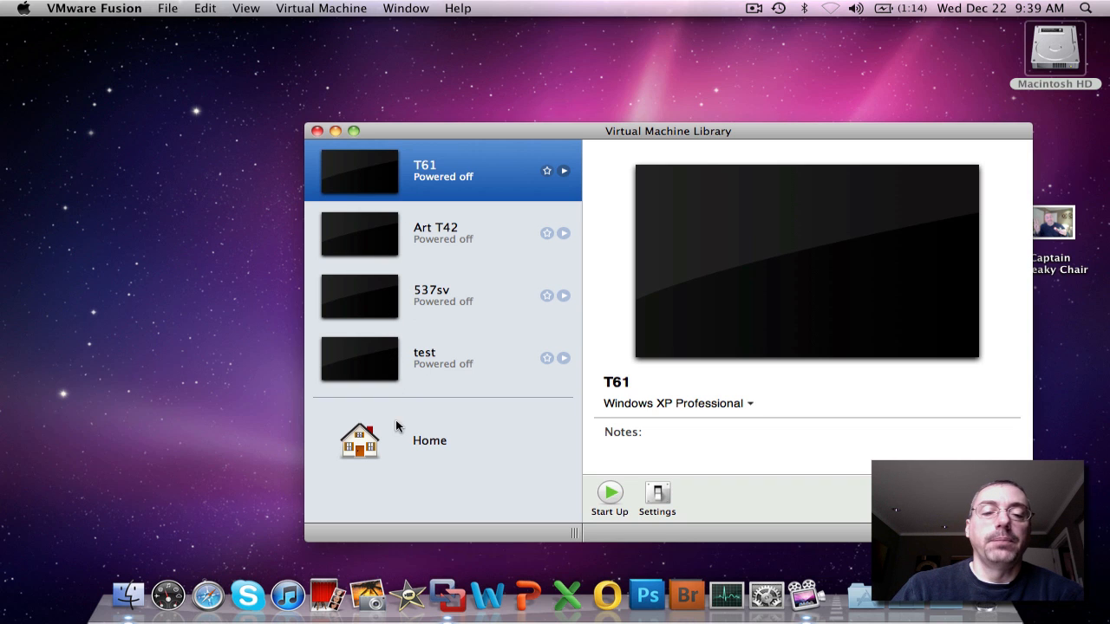
{"action": "left_click", "coordinate": [361, 458]}
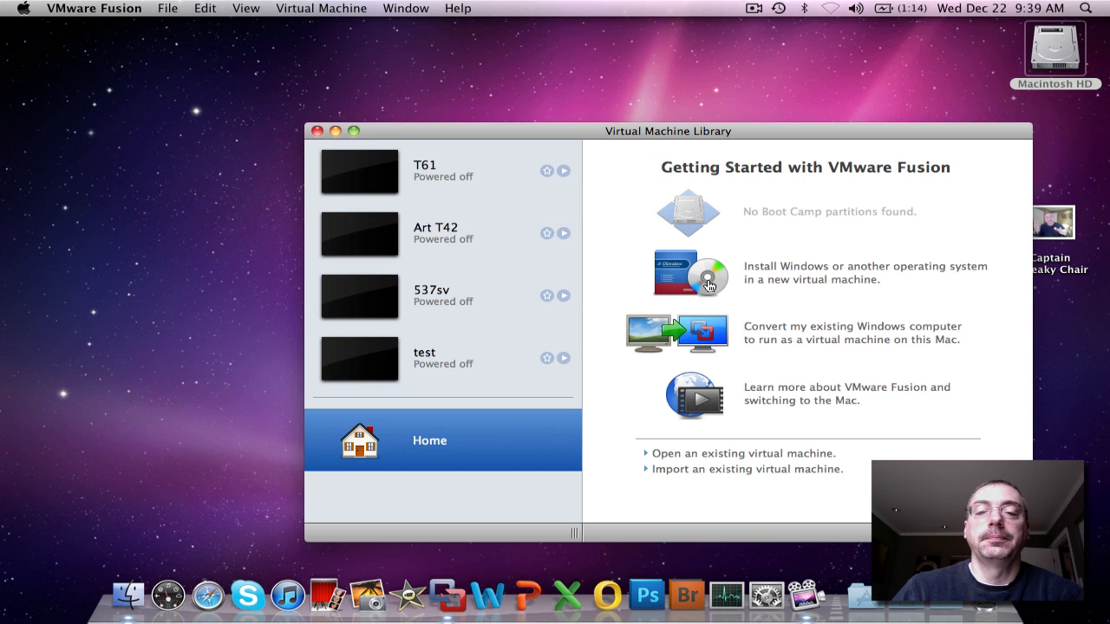
{"action": "left_click", "coordinate": [709, 285]}
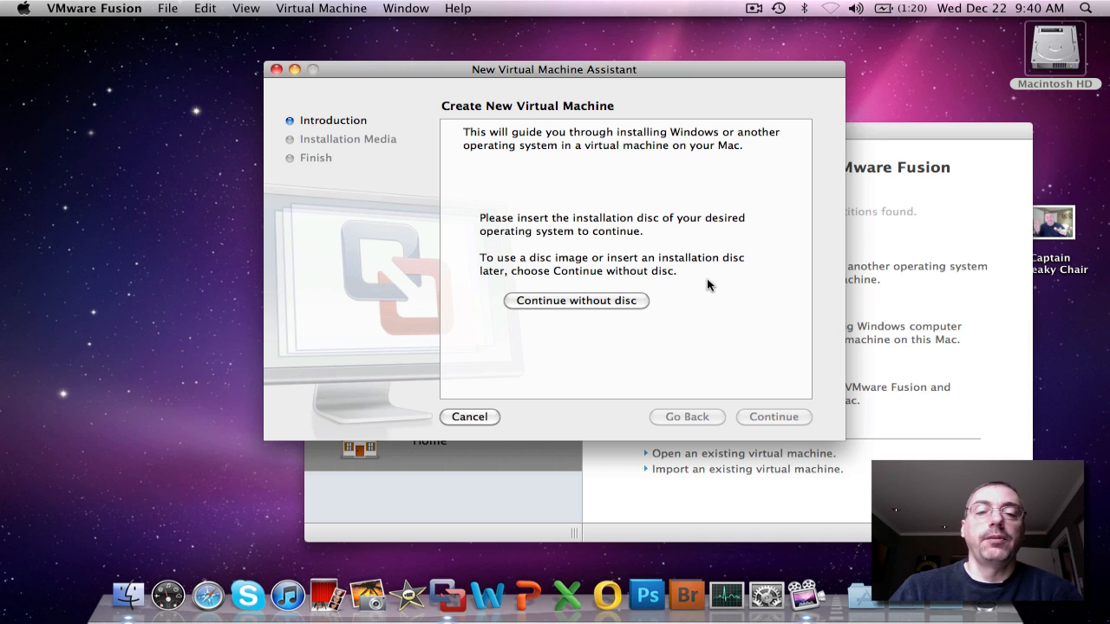
{"action": "left_click", "coordinate": [608, 302]}
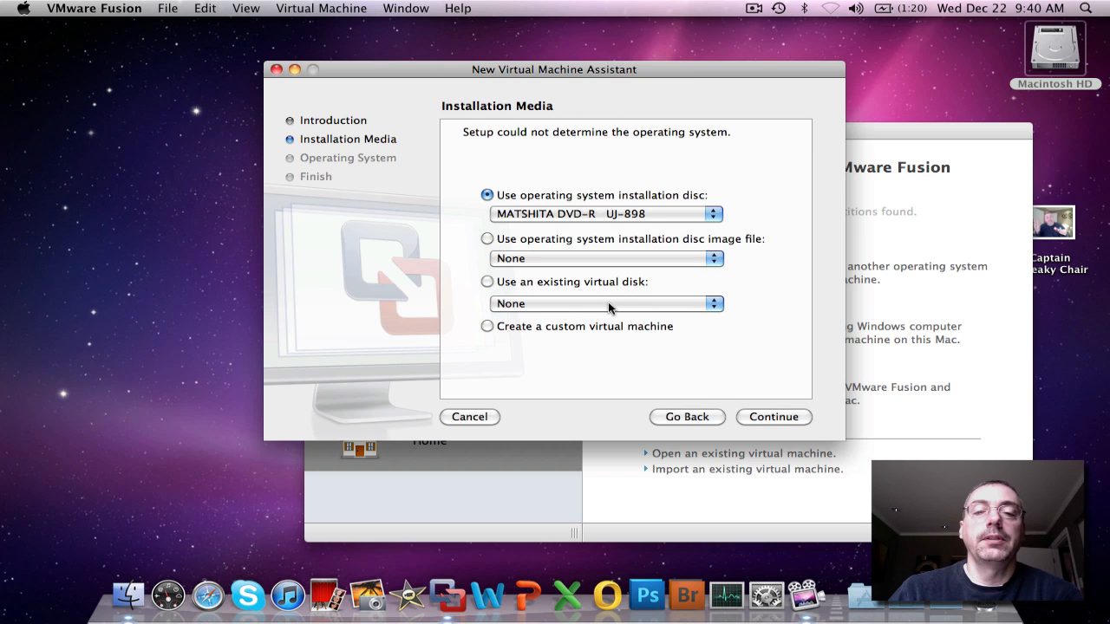
- Use the disc image file ultimate.iso from the Virtual Machines folder as the installation media
{"action": "left_click", "coordinate": [487, 239]}
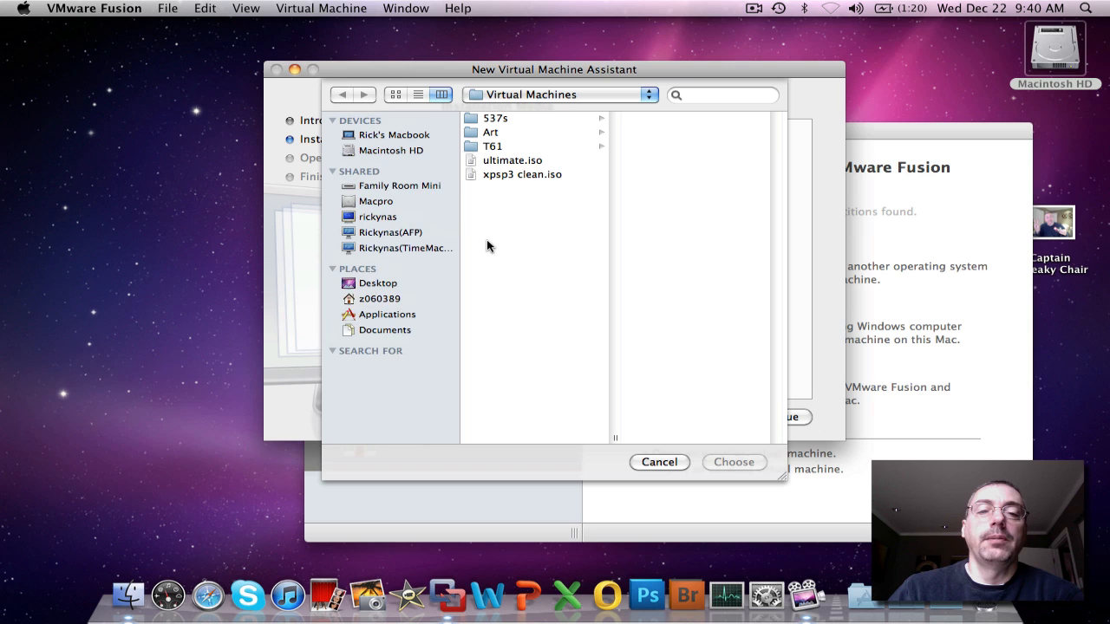
{"action": "left_click", "coordinate": [513, 161]}
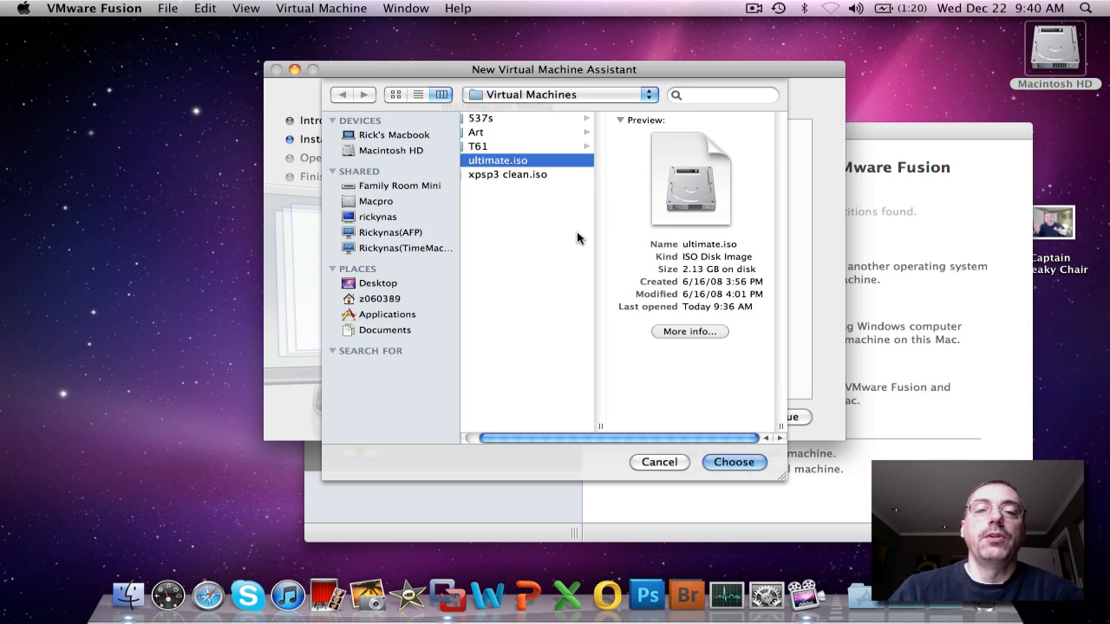
{"action": "left_click", "coordinate": [727, 462]}
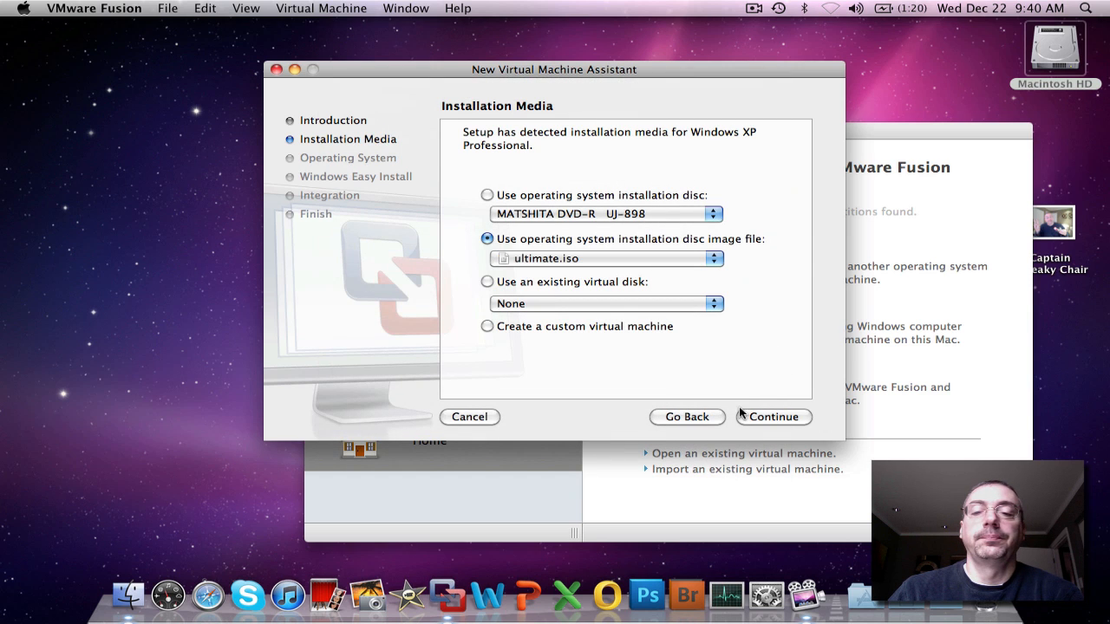
{"action": "left_click", "coordinate": [760, 421]}
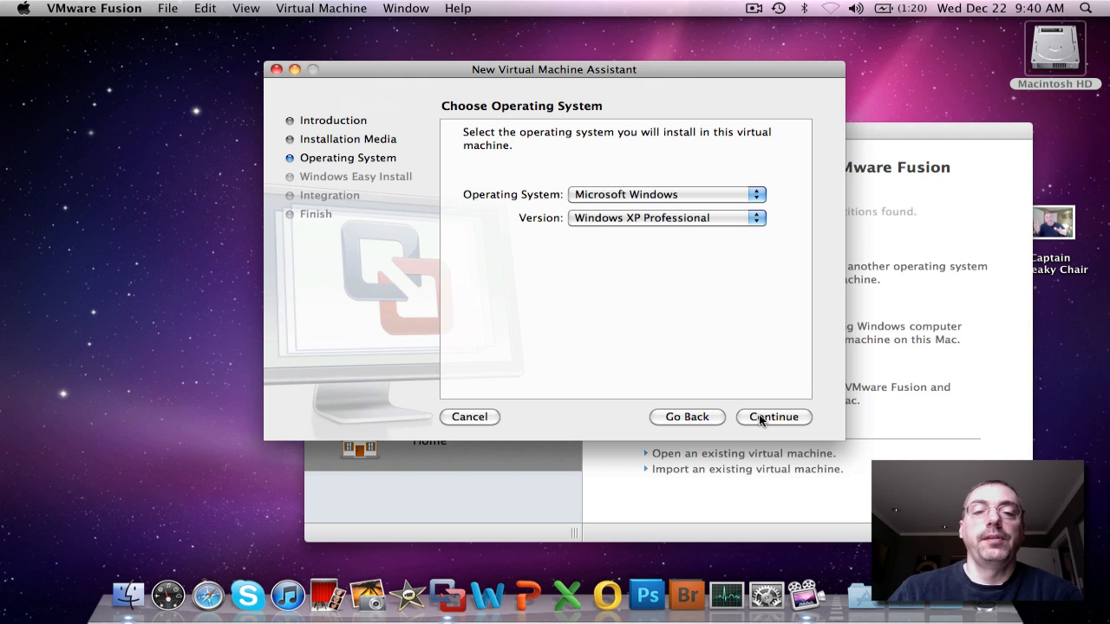
- Accept Microsoft Windows, version Windows XP Professional, as the operating system and turn off Easy Install
{"action": "left_click", "coordinate": [760, 421]}
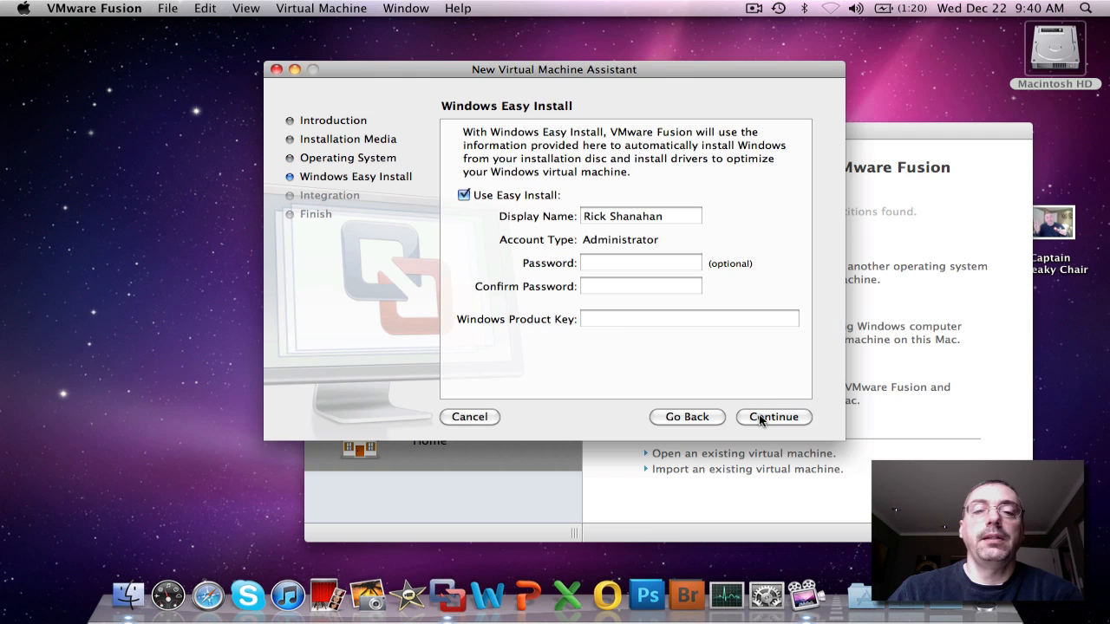
{"action": "left_click", "coordinate": [464, 196]}
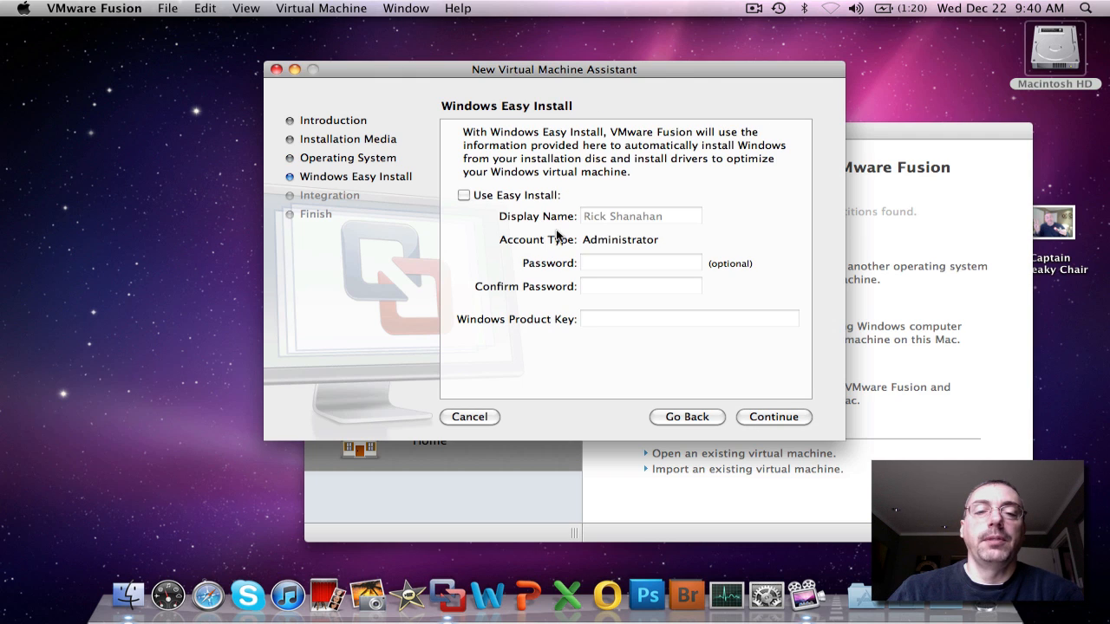
{"action": "left_click", "coordinate": [771, 417]}
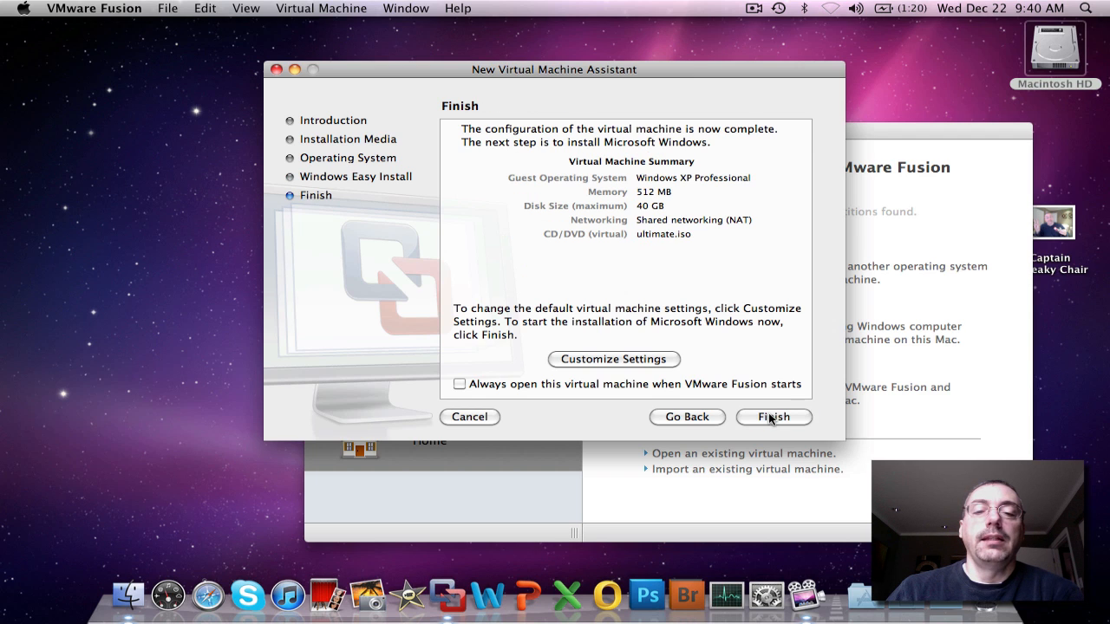
- Choose to customize the virtual machine's settings and name the machine Mirk XP
{"action": "left_click", "coordinate": [616, 364]}
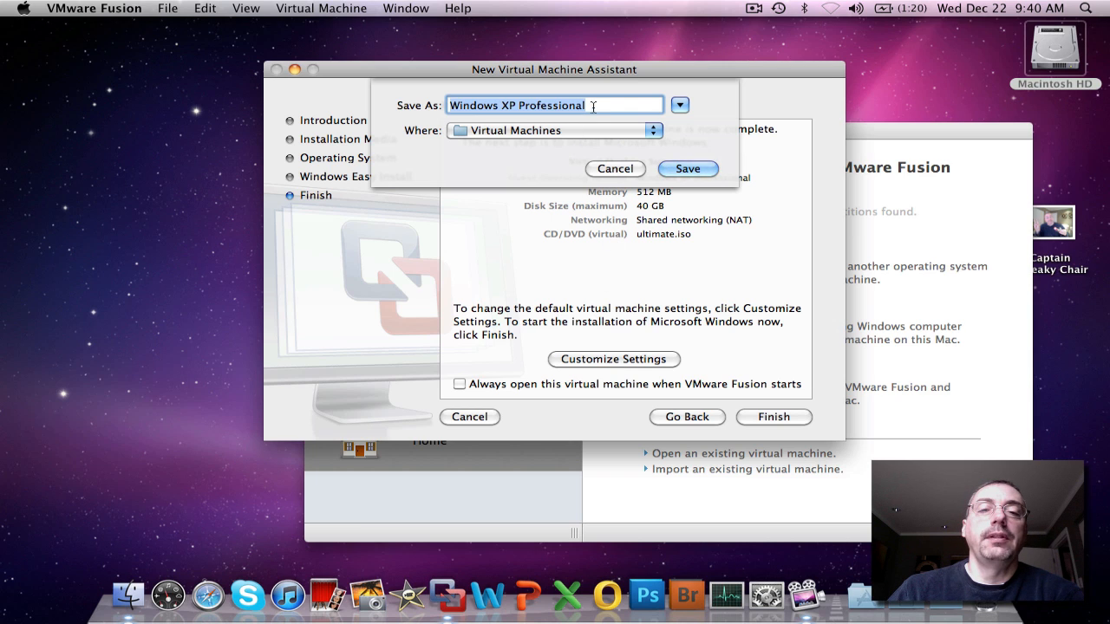
{"action": "double_click", "coordinate": [512, 105]}
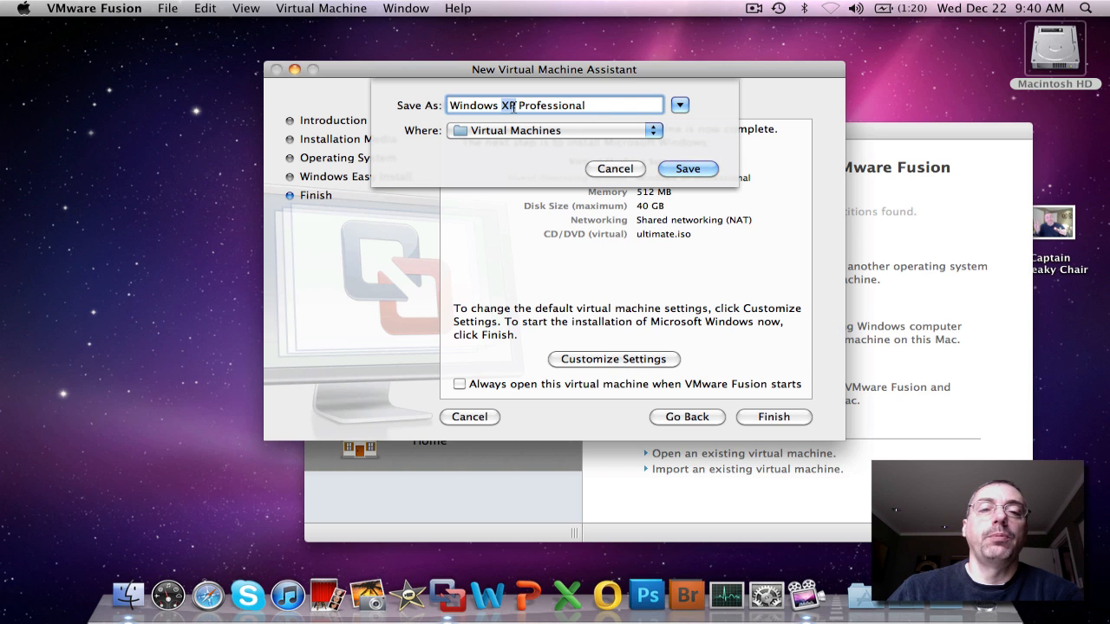
{"action": "triple_click", "coordinate": [515, 105]}
{"action": "type", "text": "M"}
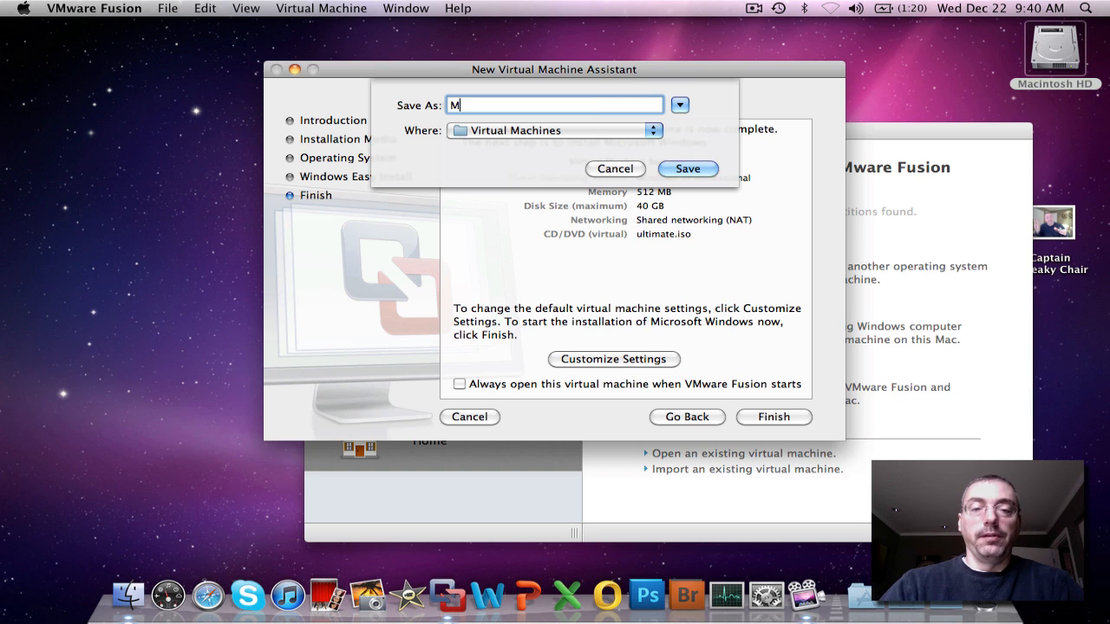
{"action": "type", "text": "irk XP"}
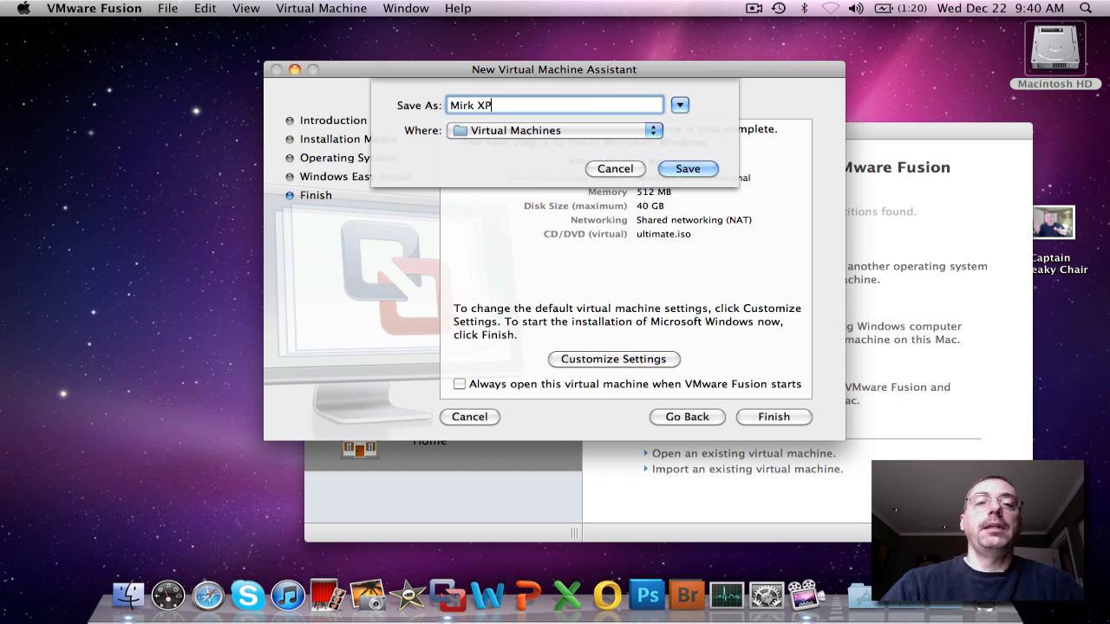
- Save the virtual machine in the Virtual Machines folder at the top level of Macintosh HD
{"action": "left_click", "coordinate": [680, 106]}
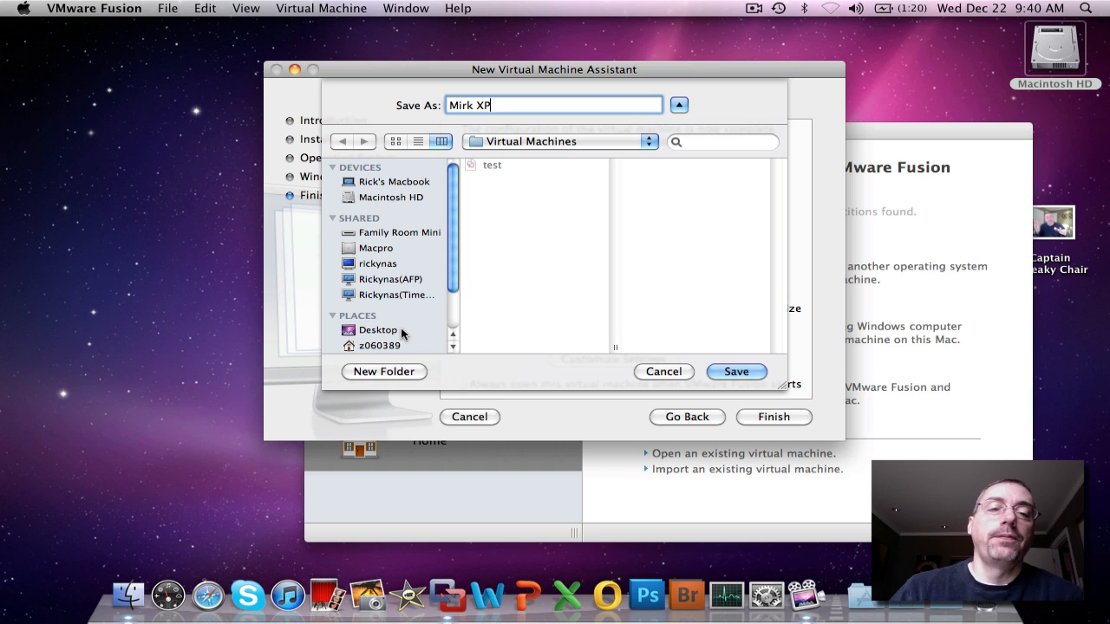
{"action": "left_click", "coordinate": [648, 142]}
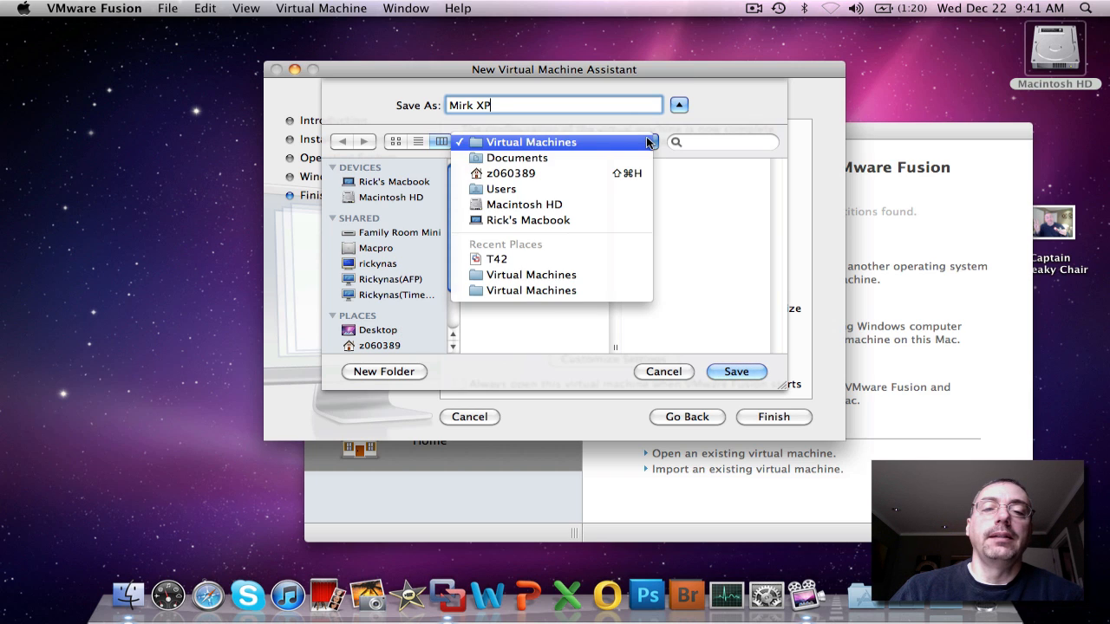
{"action": "left_click", "coordinate": [572, 208]}
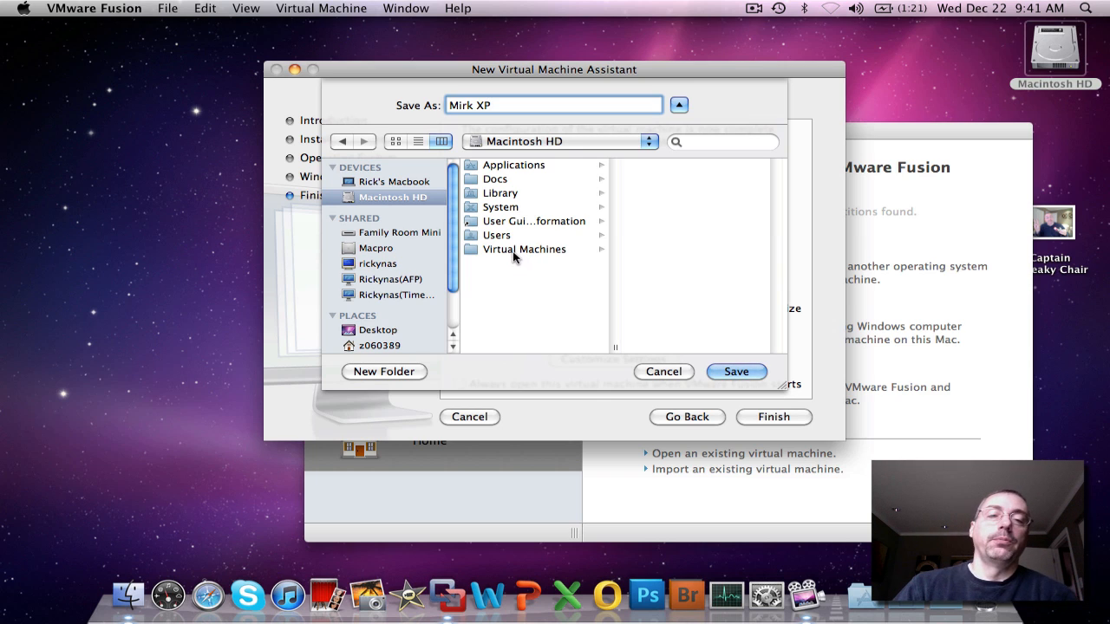
{"action": "left_click", "coordinate": [513, 250]}
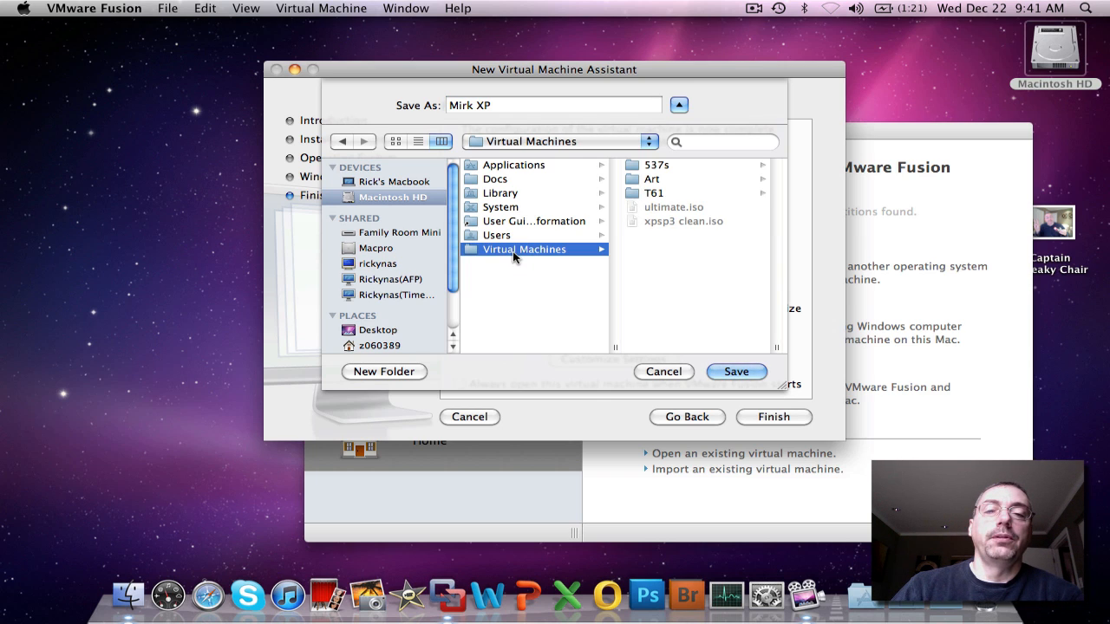
{"action": "left_click", "coordinate": [726, 369]}
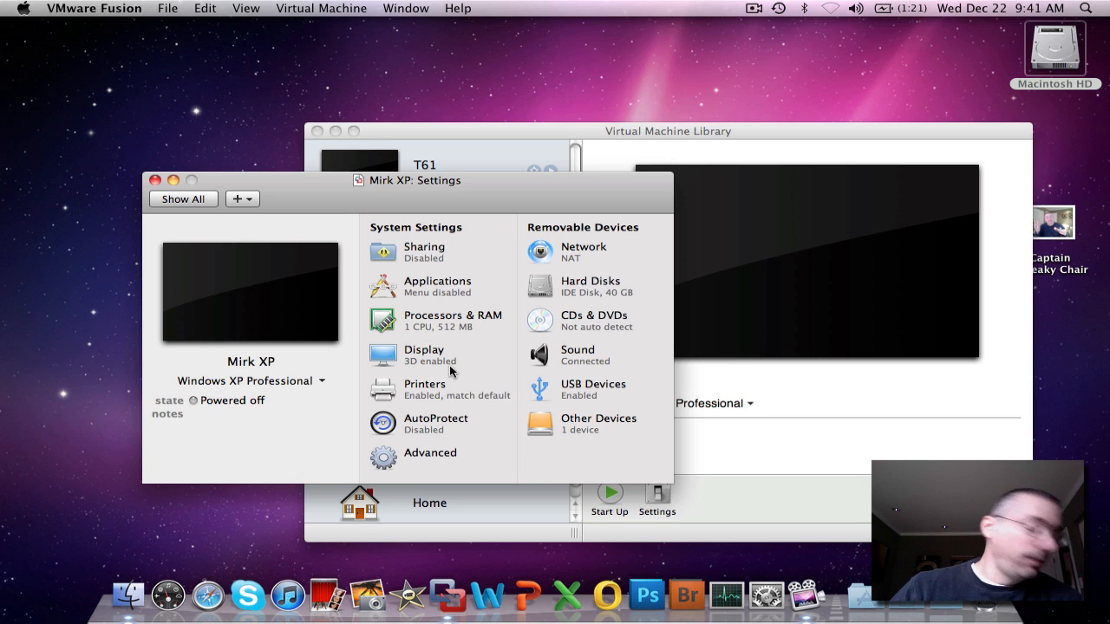
- Configure the virtual machine to use 2 processor cores and 2048 MB of RAM
{"action": "left_click", "coordinate": [399, 327]}
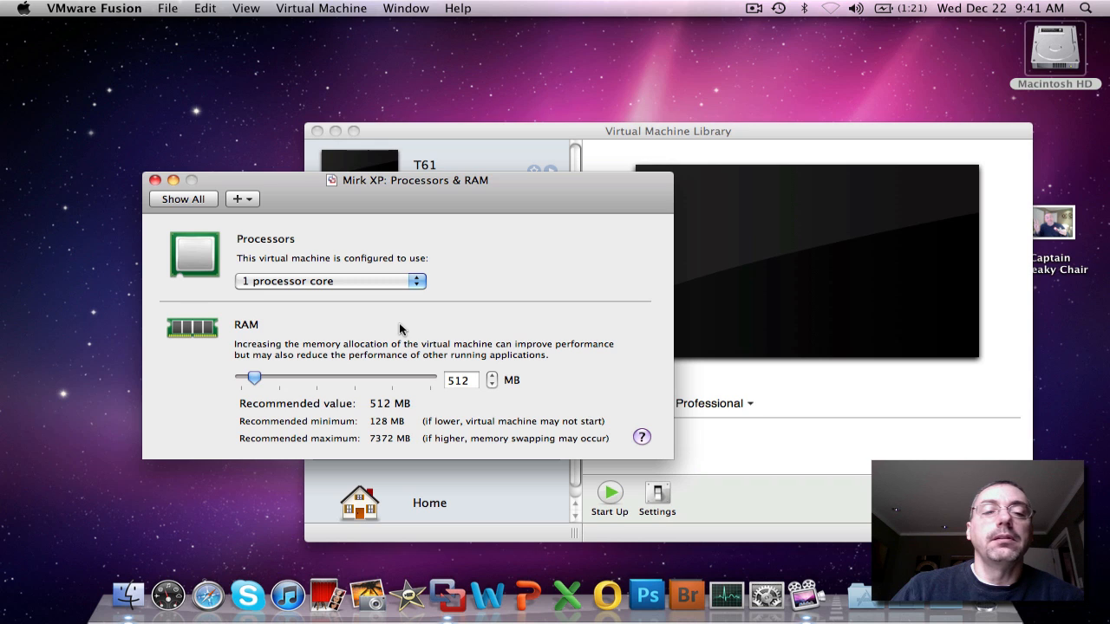
{"action": "left_click", "coordinate": [417, 281]}
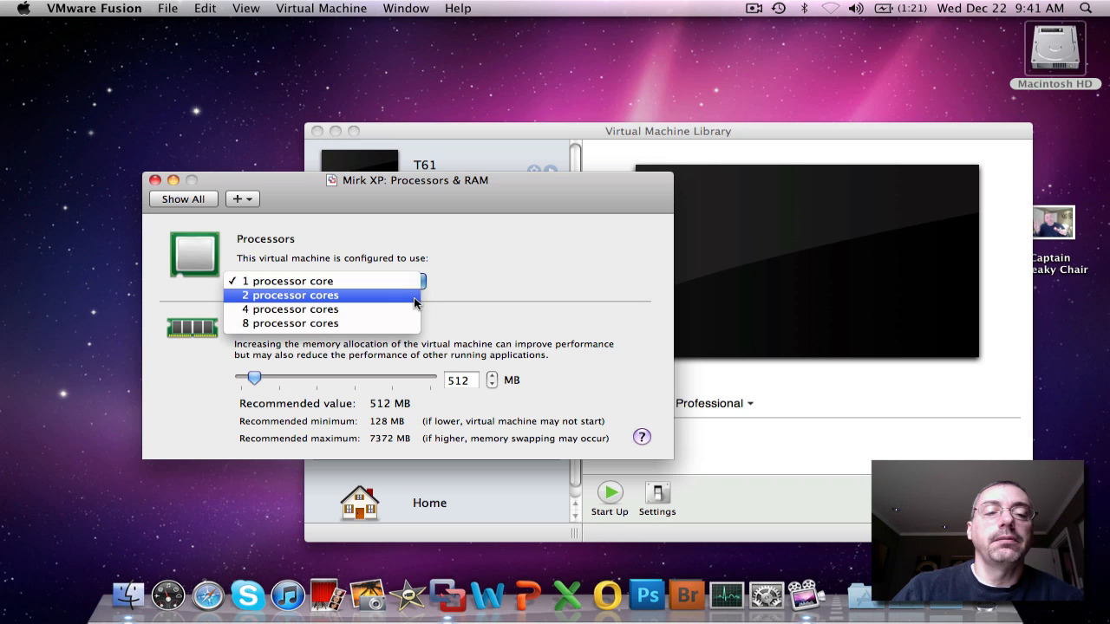
{"action": "left_click", "coordinate": [414, 296]}
{"action": "double_click", "coordinate": [456, 379]}
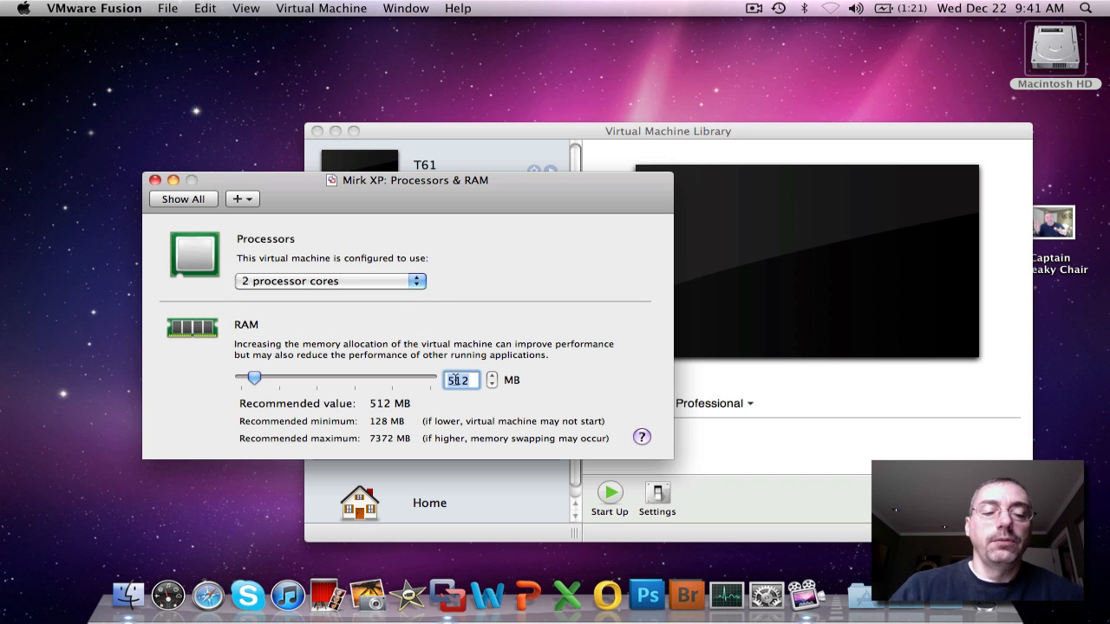
{"action": "type", "text": "201"}
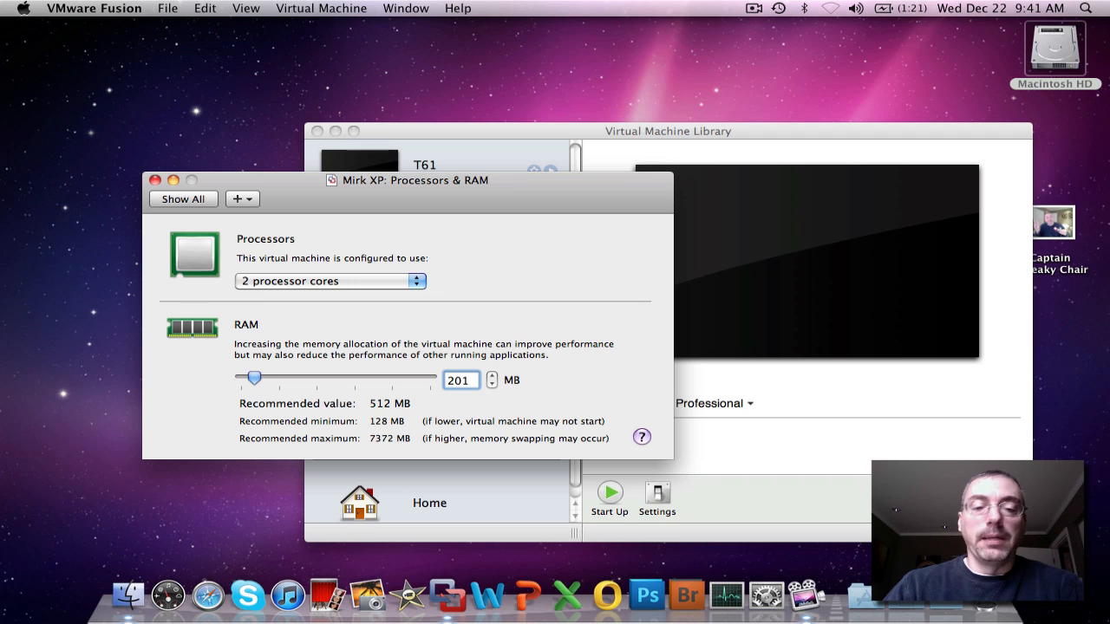
{"action": "key", "text": "BackSpace"}
{"action": "type", "text": "48"}
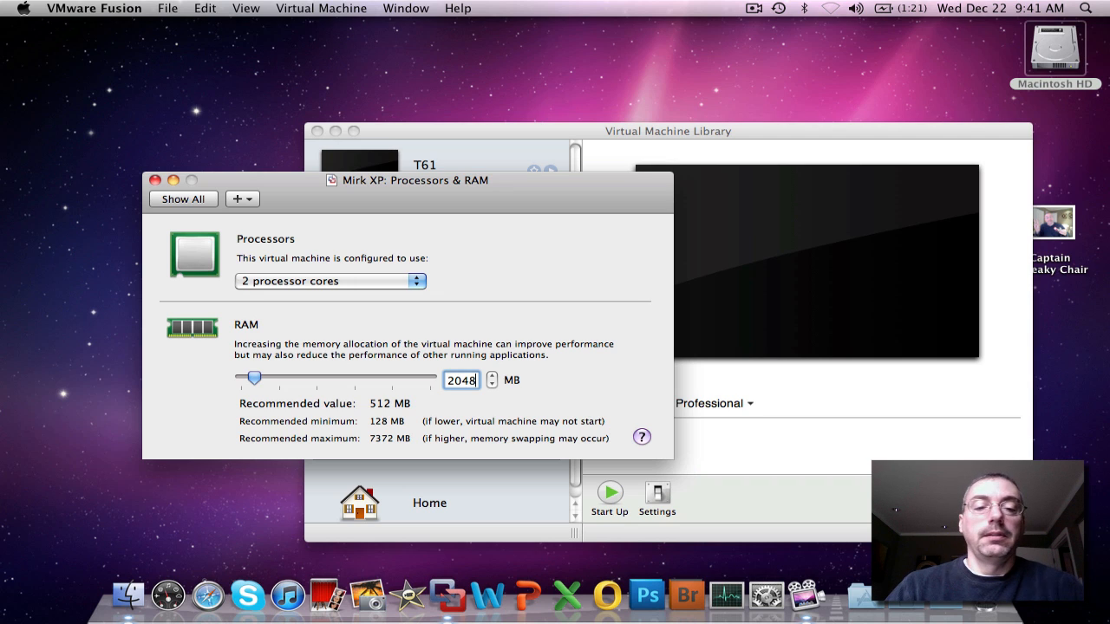
{"action": "left_click", "coordinate": [182, 201]}
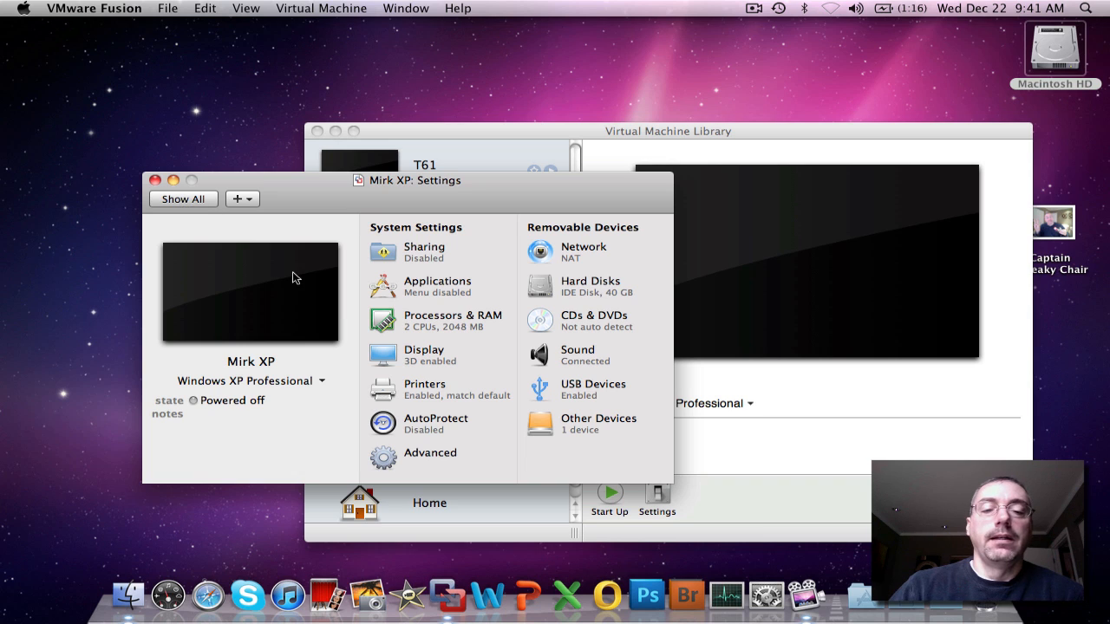
- Set the network adaptor to connect directly to the physical network (Bridged)
{"action": "left_click", "coordinate": [555, 253]}
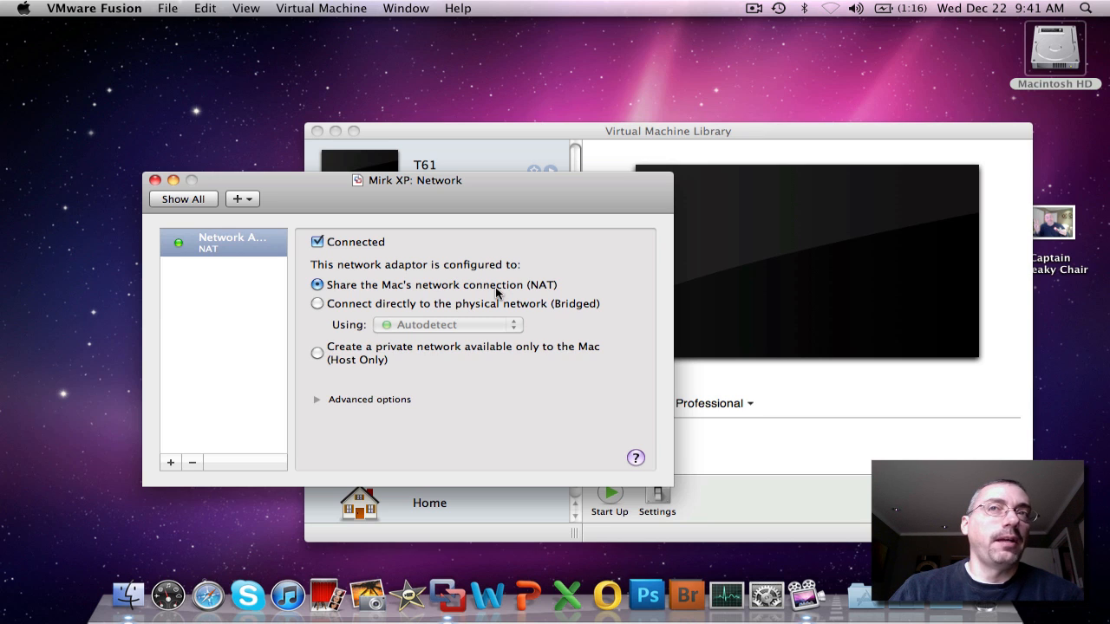
{"action": "left_click", "coordinate": [342, 306]}
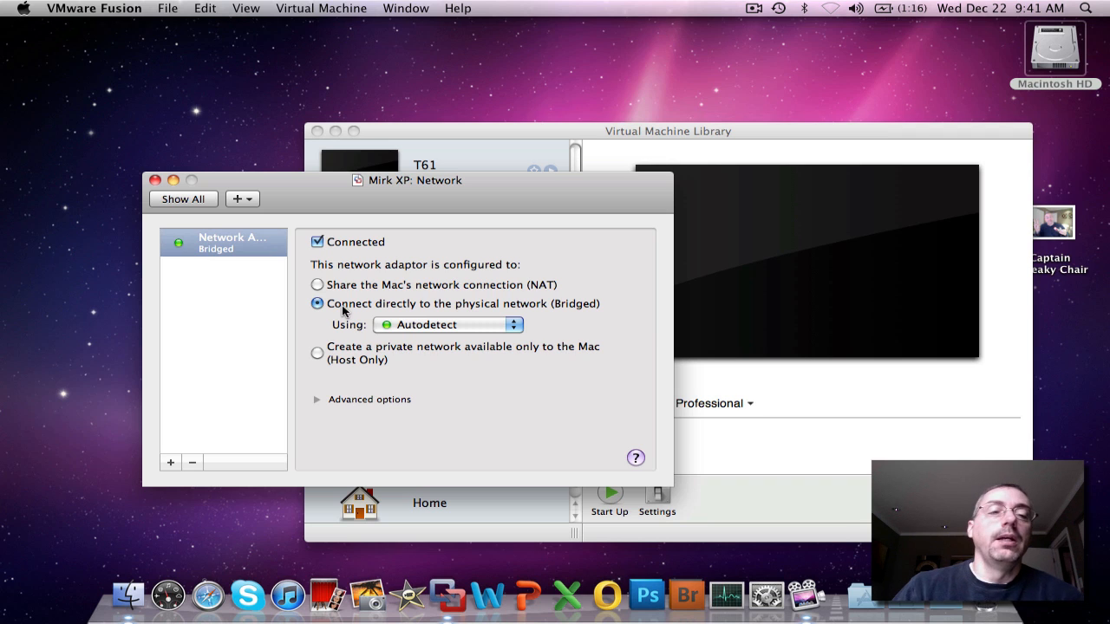
{"action": "left_click", "coordinate": [175, 200]}
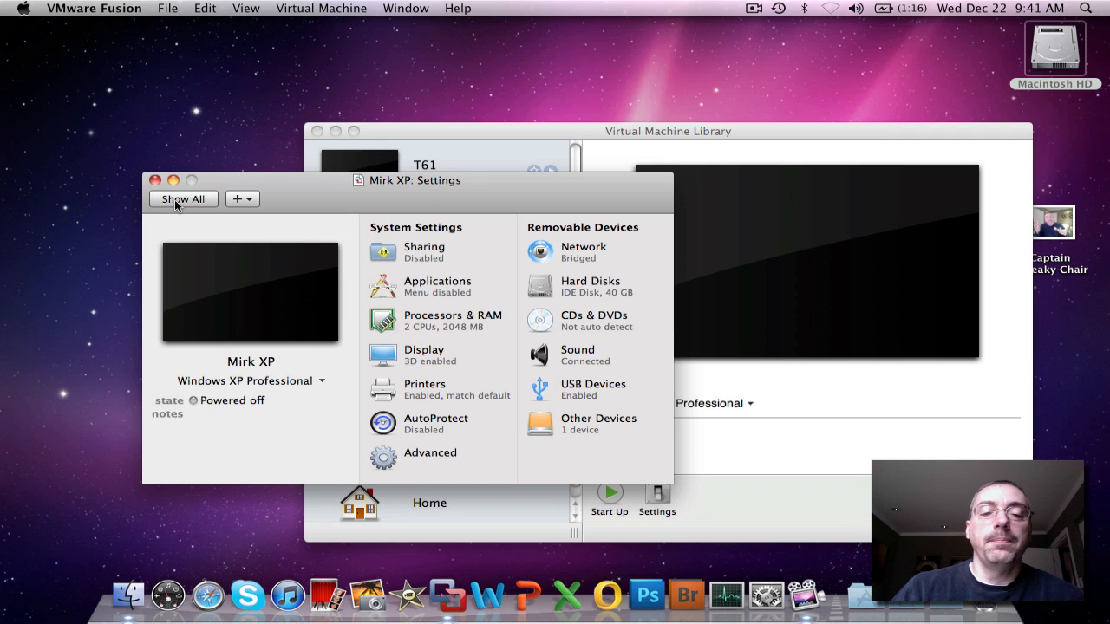
- Turn off opening Mac files and links with Windows applications, and Windows files and links with Mac applications
{"action": "left_click", "coordinate": [395, 289]}
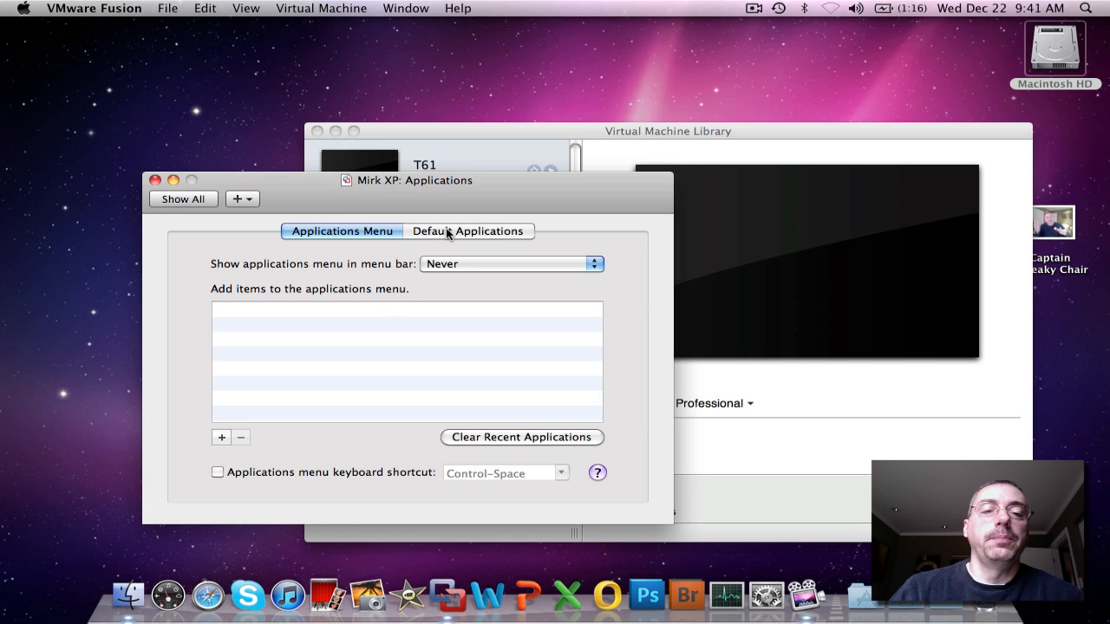
{"action": "left_click", "coordinate": [448, 232]}
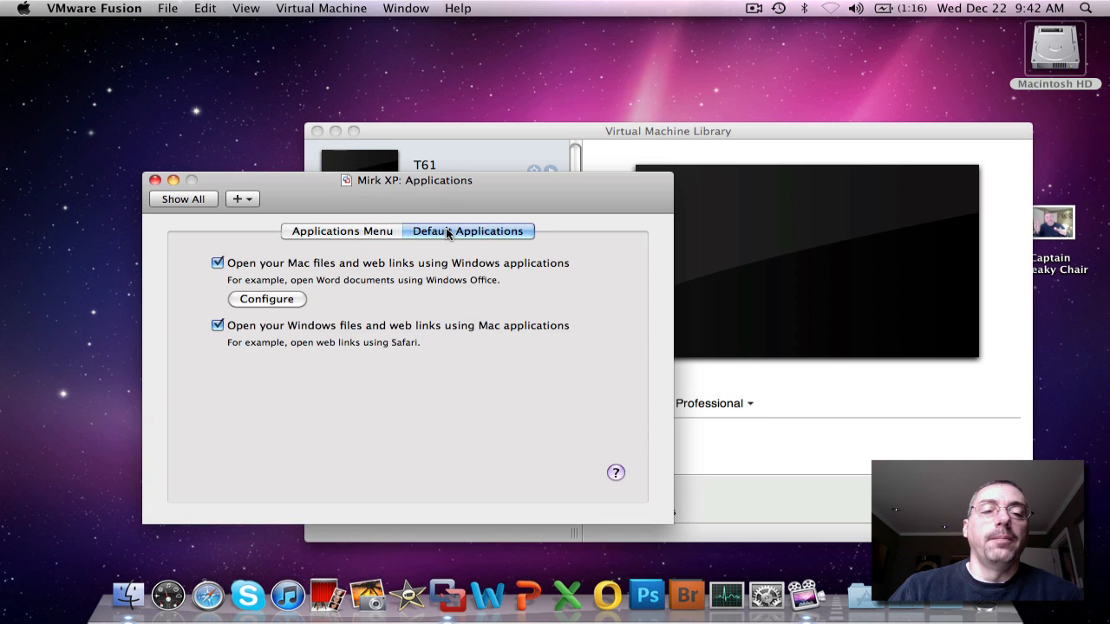
{"action": "left_click", "coordinate": [217, 263]}
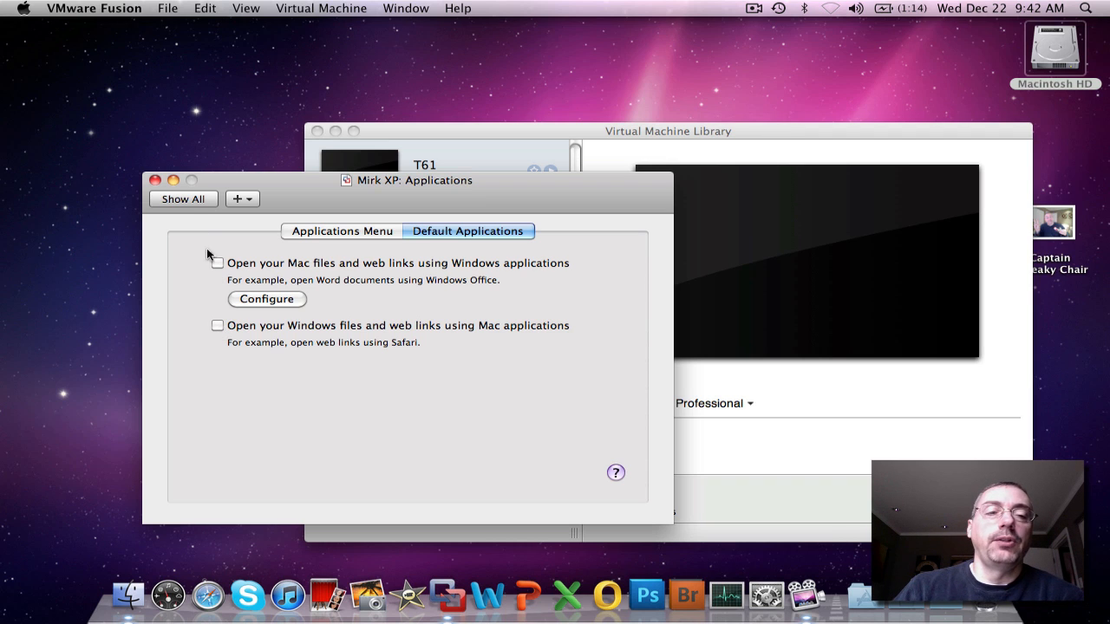
{"action": "left_click", "coordinate": [187, 199]}
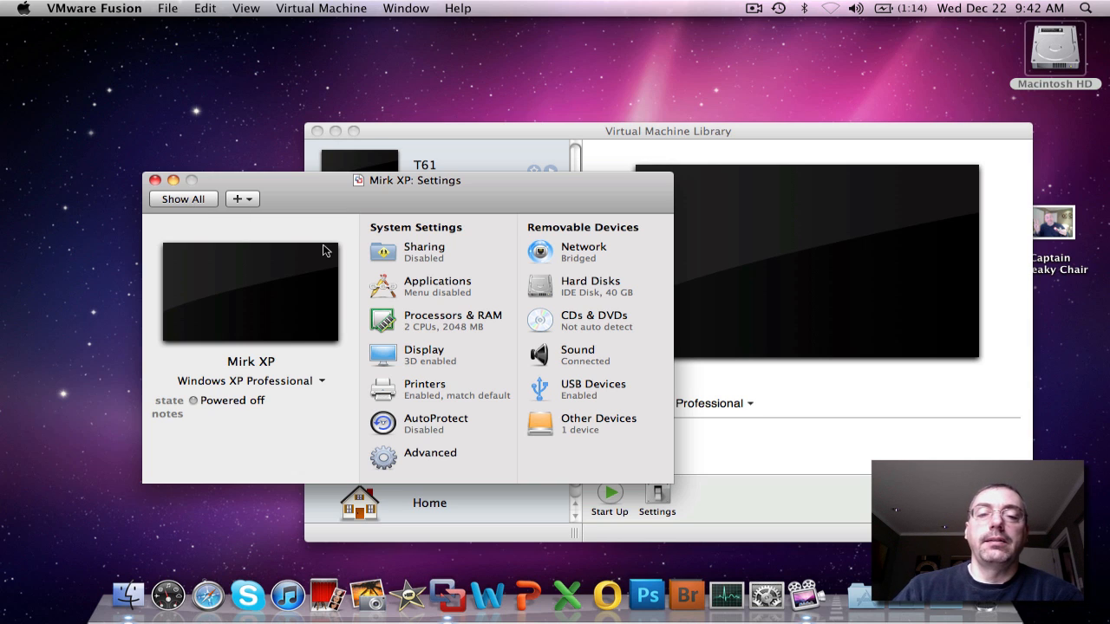
- Review the virtual machine's hard disk settings, then close its settings window
{"action": "left_click", "coordinate": [575, 294]}
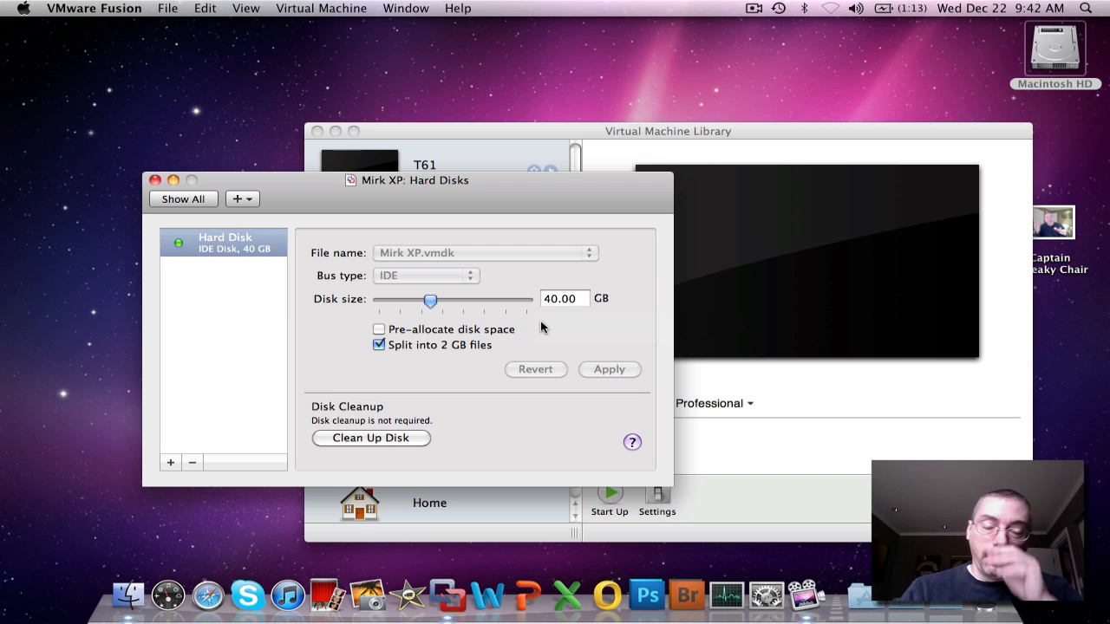
{"action": "left_click", "coordinate": [193, 201]}
{"action": "left_click", "coordinate": [155, 180]}
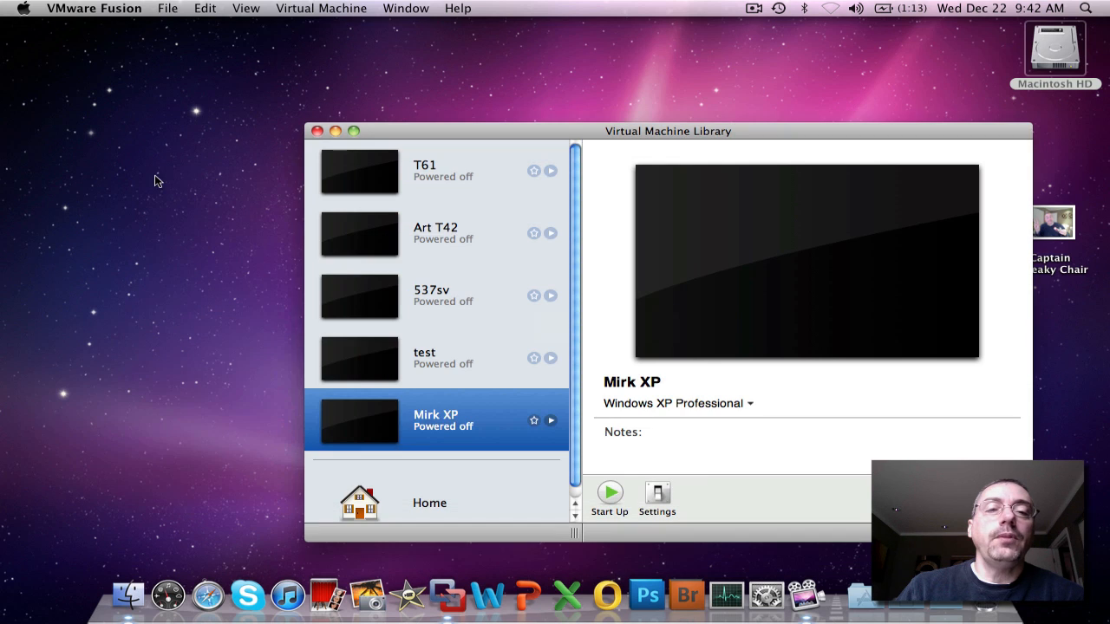
- Start up the Mirk XP virtual machine from the library
{"action": "left_click", "coordinate": [552, 421]}
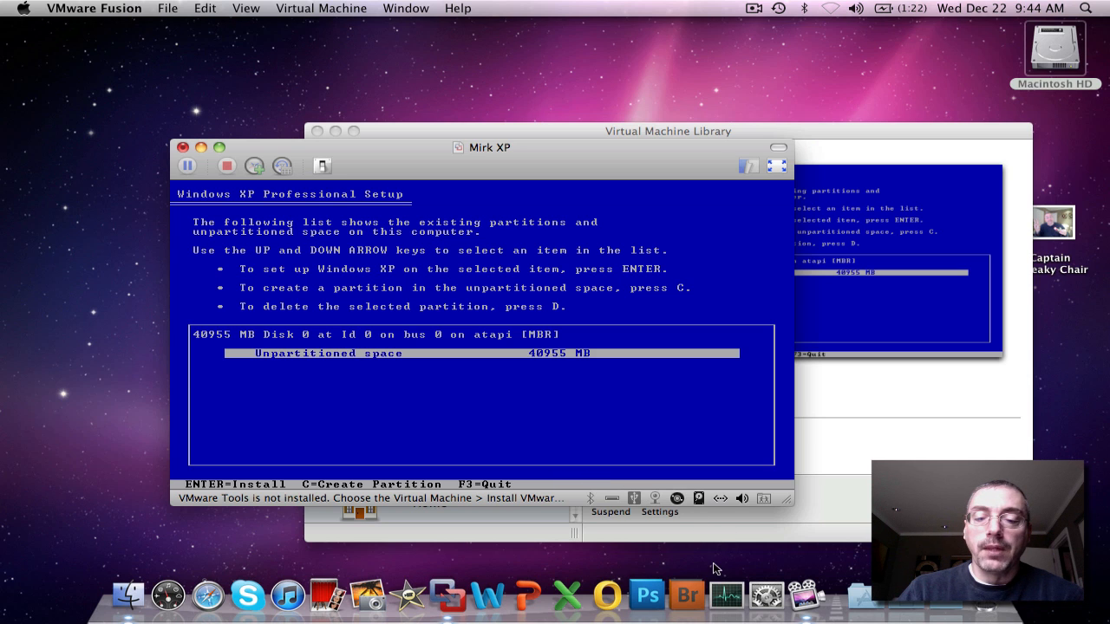
- Switch to System Preferences and turn the keyboard option for using F1, F2, etc. as standard function keys on and back off
{"action": "left_click", "coordinate": [764, 590]}
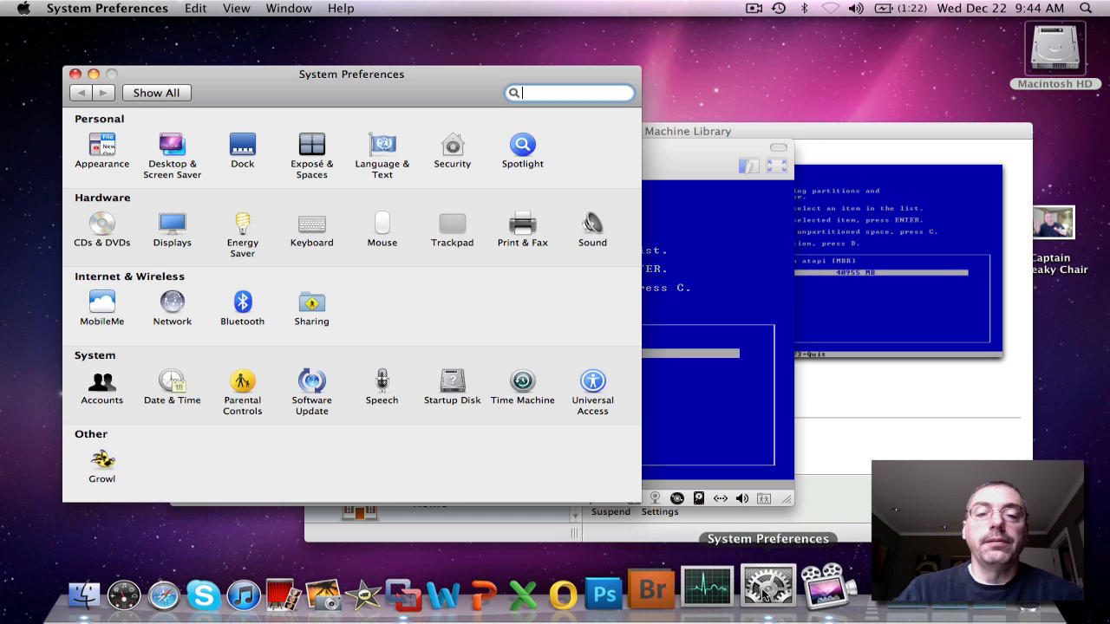
{"action": "left_click", "coordinate": [315, 233]}
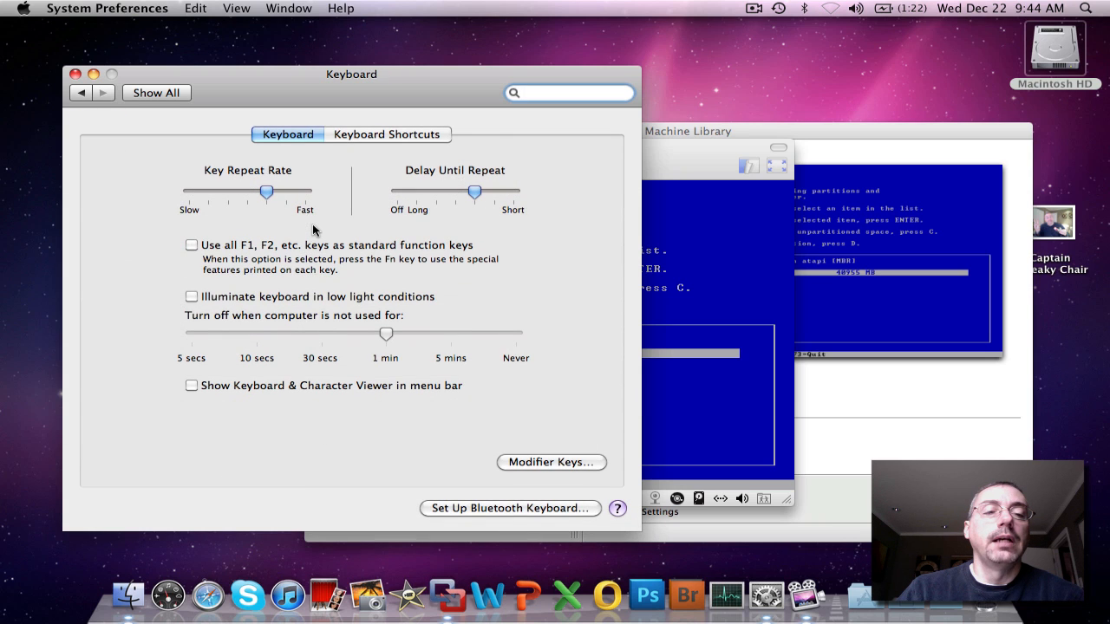
{"action": "left_click", "coordinate": [193, 248]}
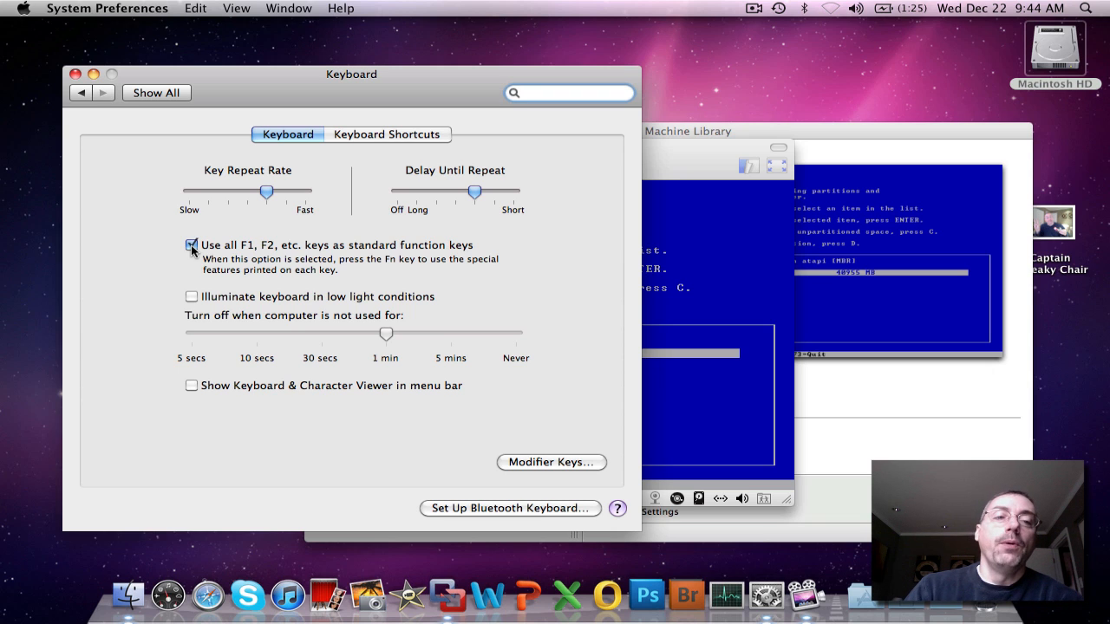
{"action": "left_click", "coordinate": [192, 246]}
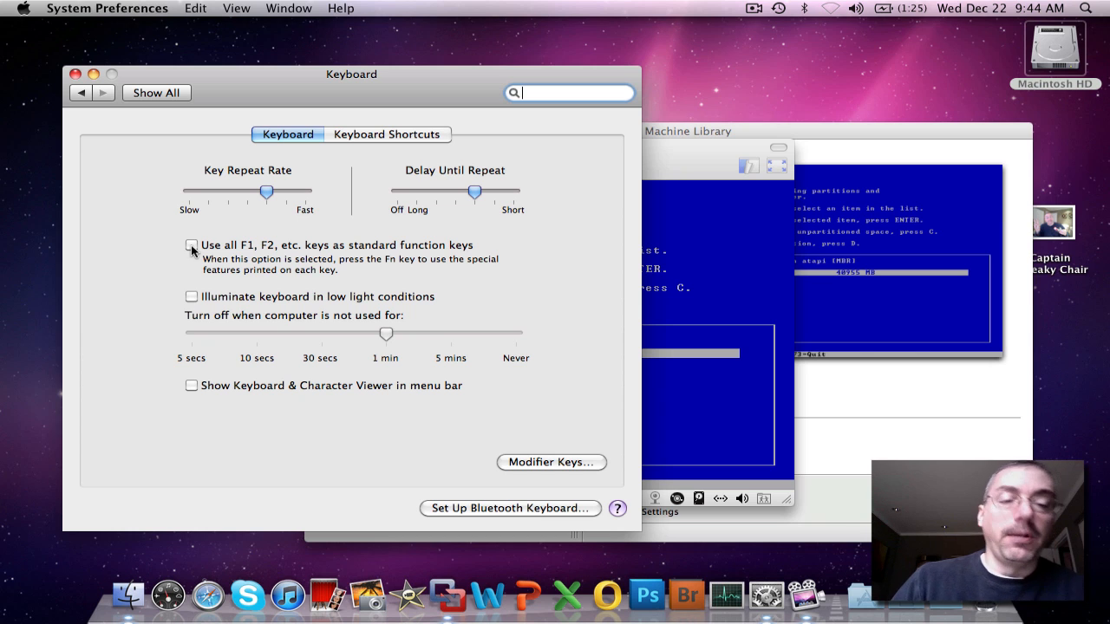
{"action": "left_click", "coordinate": [74, 76]}
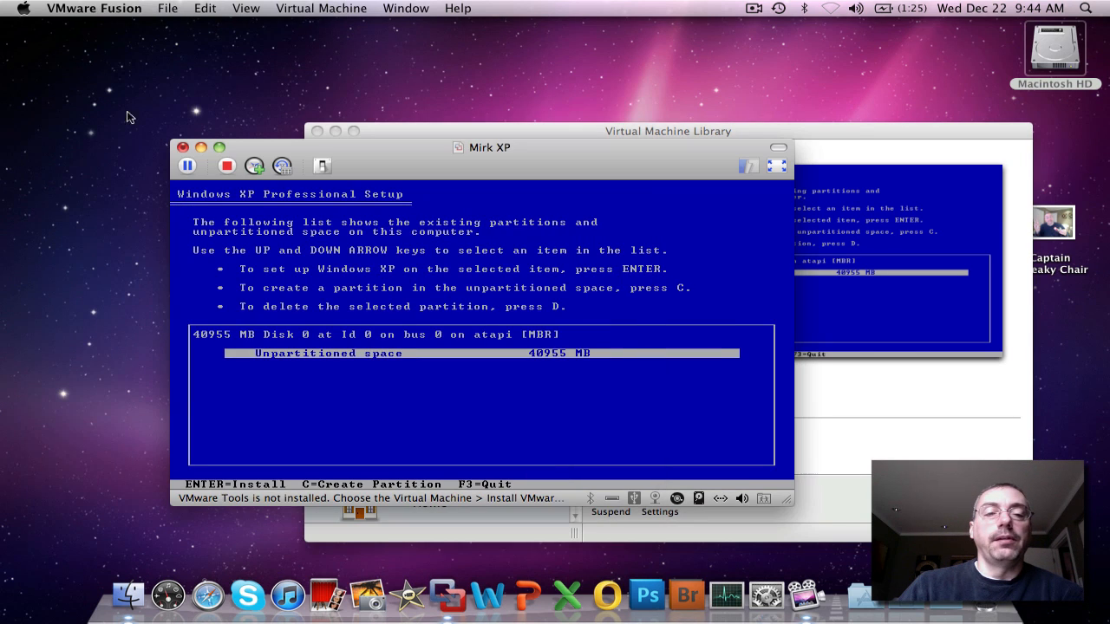
- Install Windows XP on the unpartitioned space and format the new partition using the NTFS file system (Quick)
{"action": "left_click", "coordinate": [388, 273]}
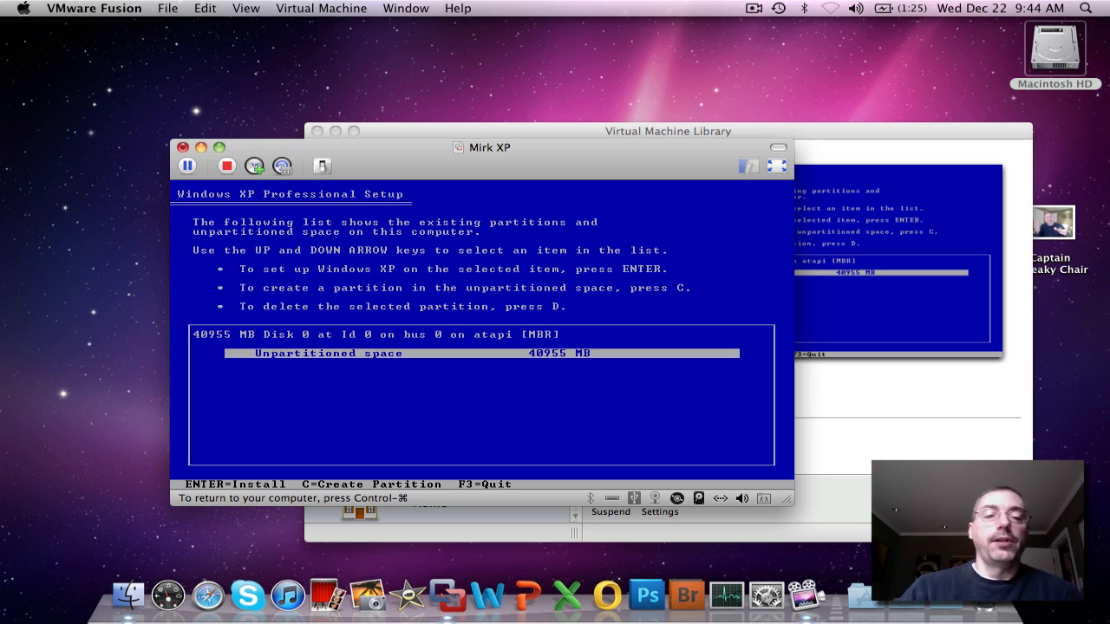
{"action": "key", "text": "Return"}
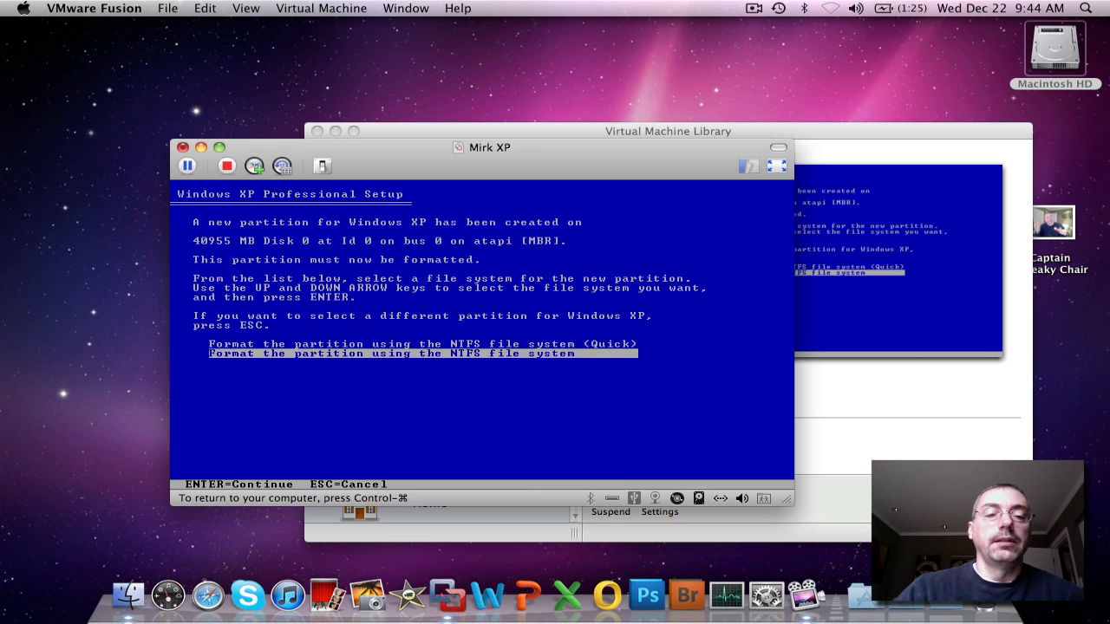
{"action": "key", "text": "Up"}
{"action": "key", "text": "Return"}
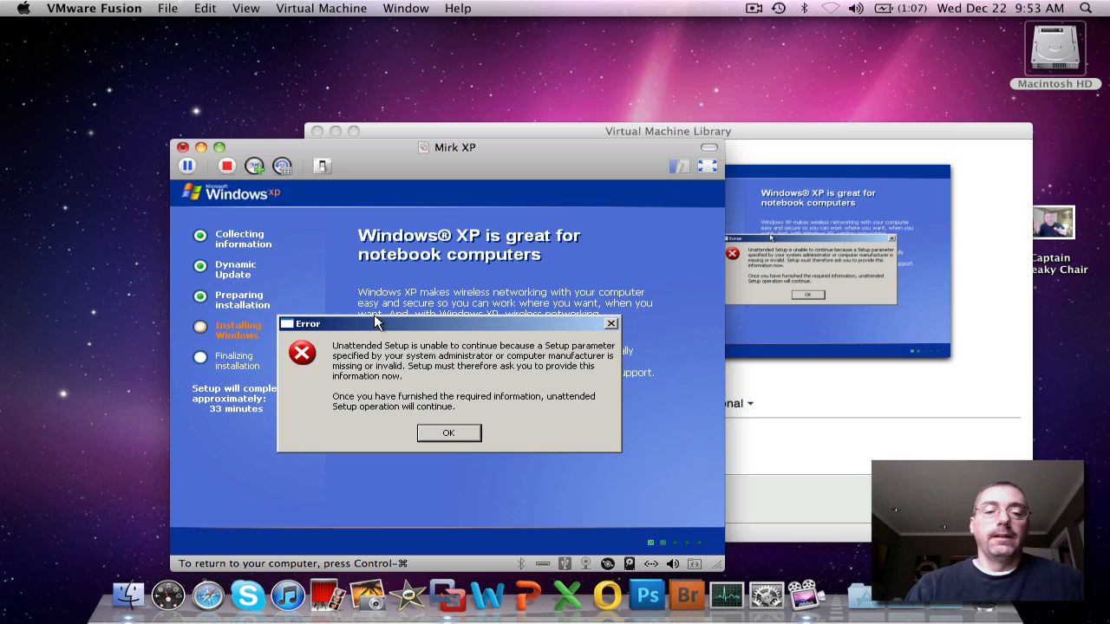
- Dismiss the setup error, name the computer Mirkxp and continue with the Administrator password left blank
{"action": "left_click", "coordinate": [434, 437]}
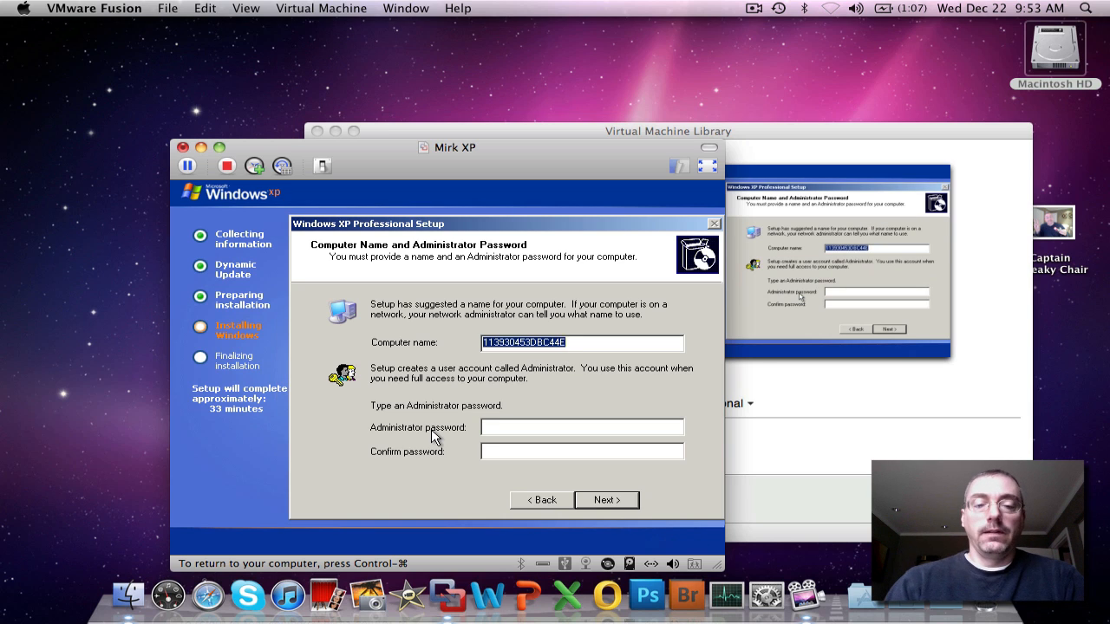
{"action": "type", "text": "Mirkxp"}
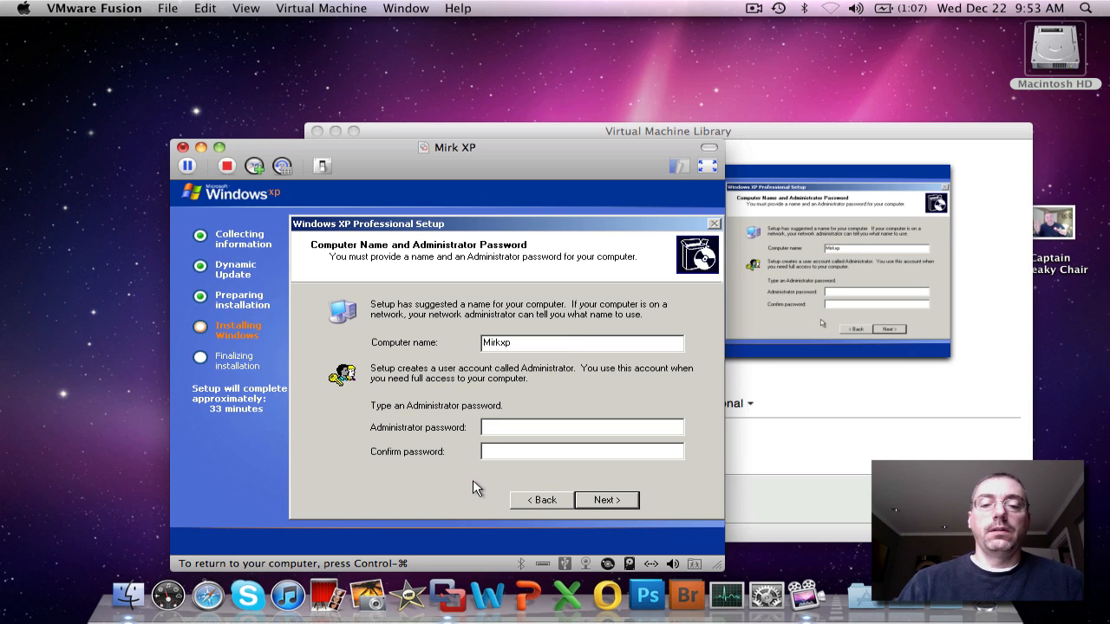
{"action": "left_click", "coordinate": [611, 499]}
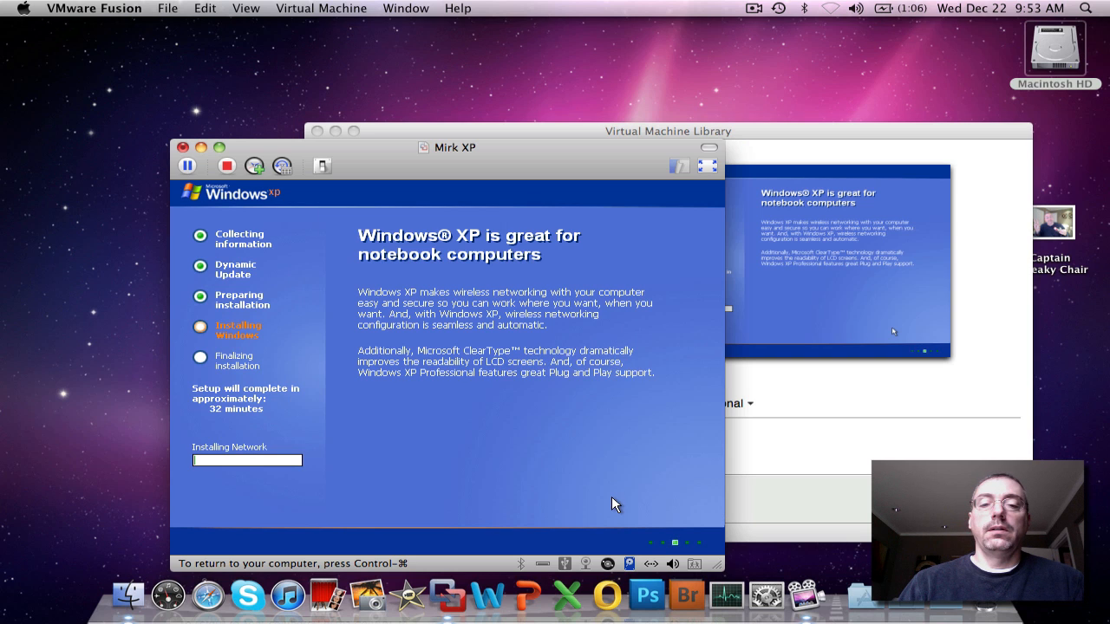
- Close the Virtual Machine Library window while Windows setup continues
{"action": "left_click", "coordinate": [857, 139]}
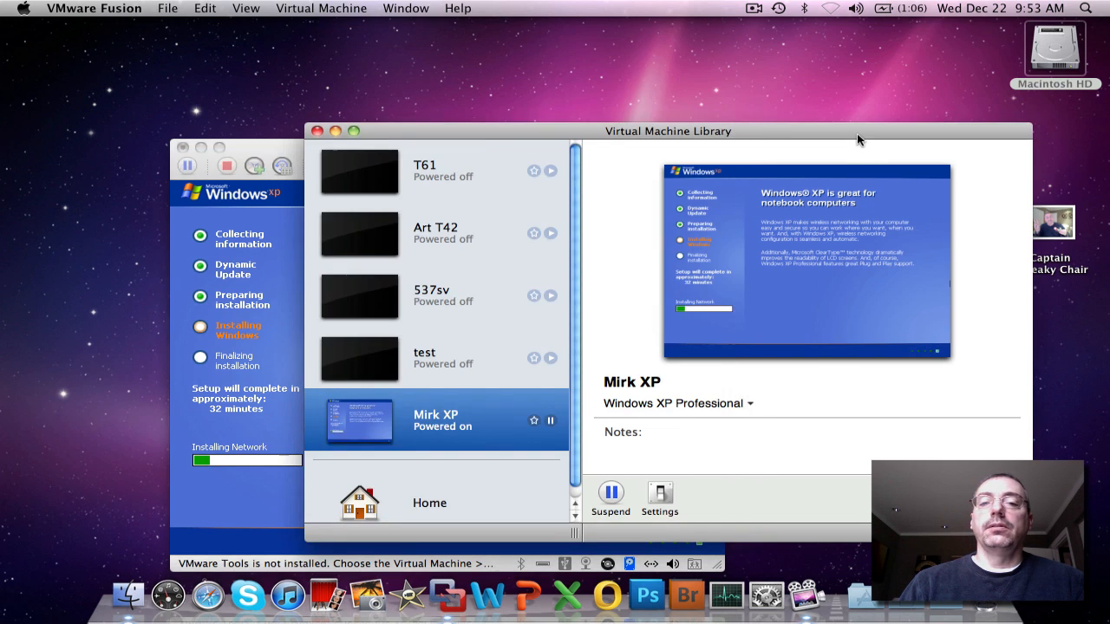
{"action": "left_click", "coordinate": [316, 131]}
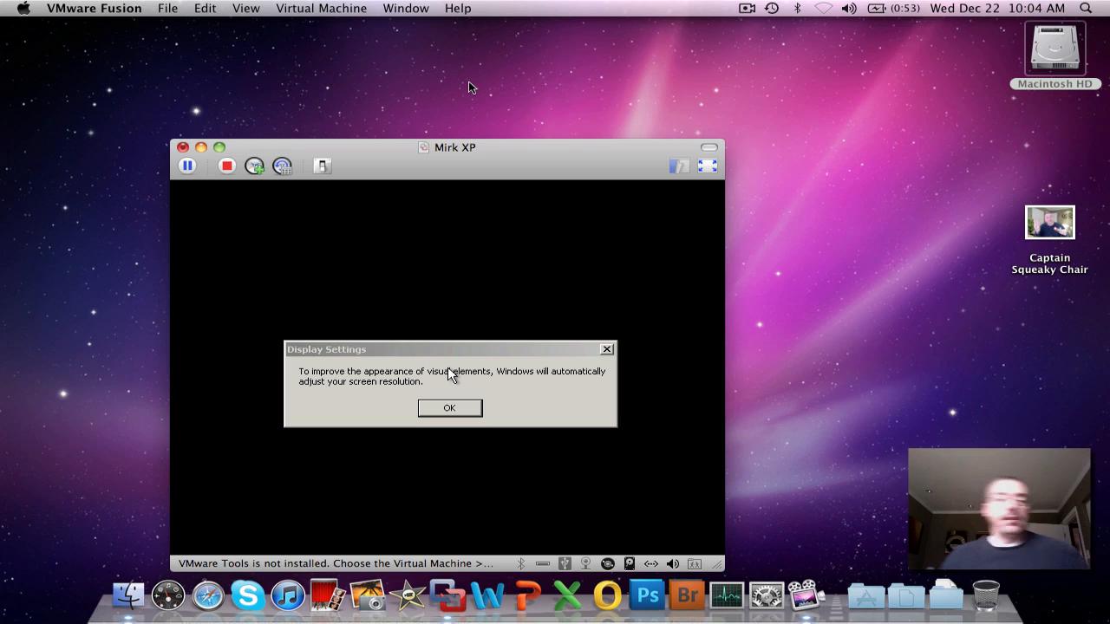
- Let Windows adjust the screen resolution and keep the adjusted monitor settings
{"action": "left_click", "coordinate": [459, 210]}
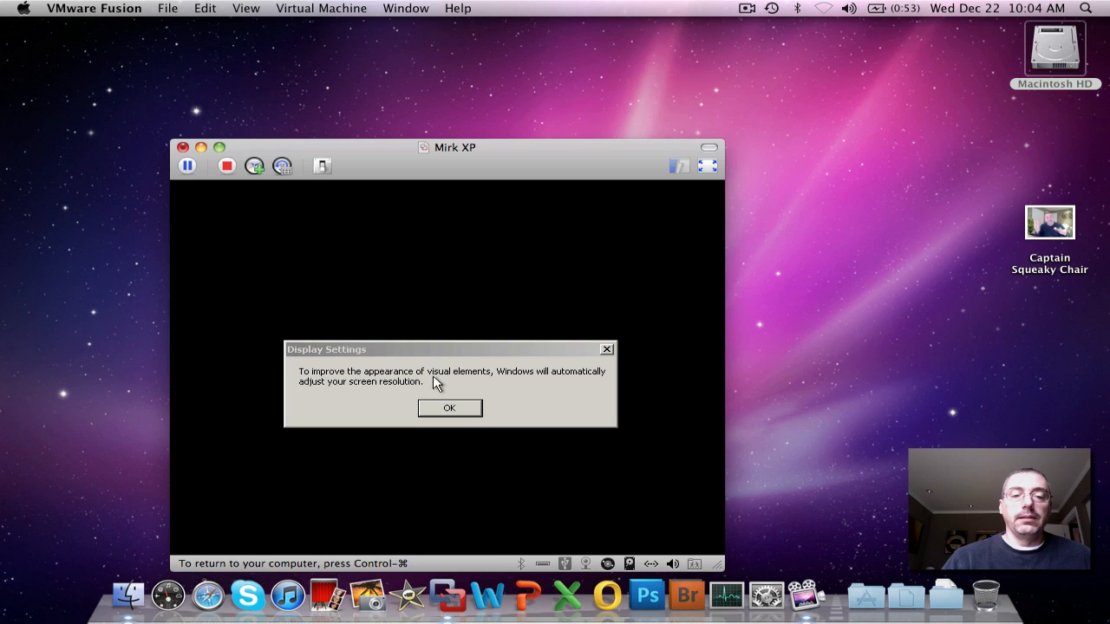
{"action": "left_click", "coordinate": [448, 407]}
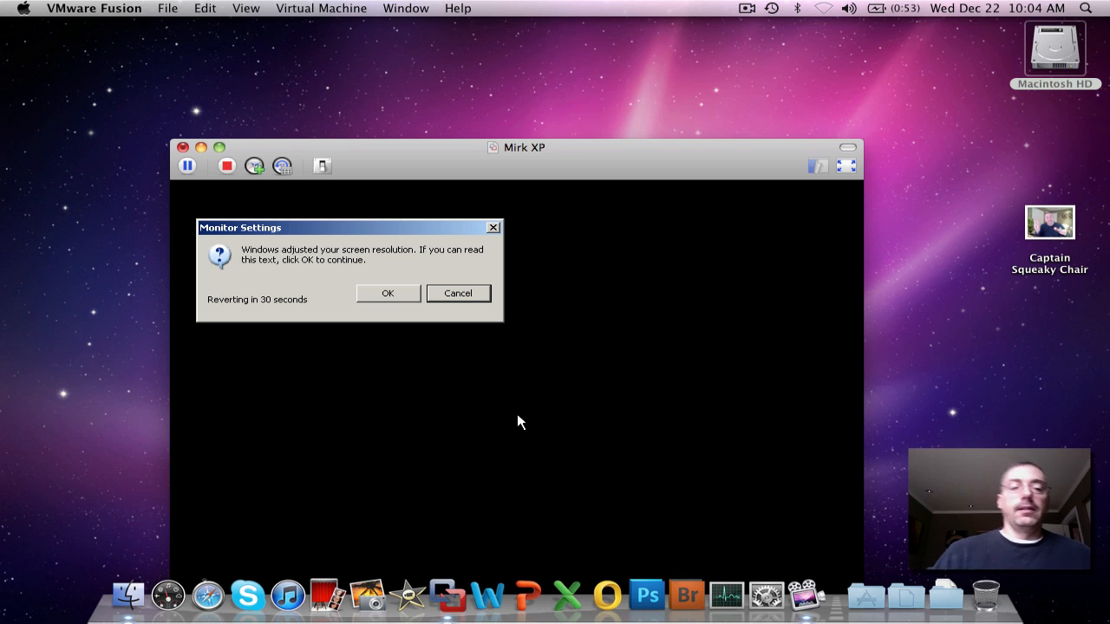
{"action": "left_click", "coordinate": [385, 295]}
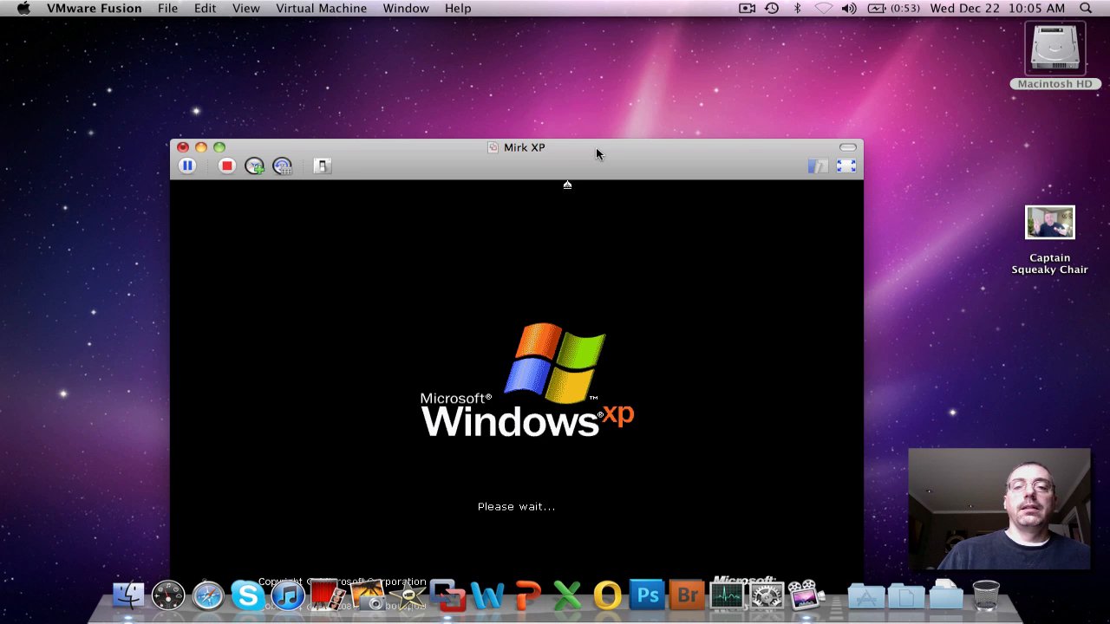
- Move the Mirk XP window up until it fits fully on the Mac screen, and return control to the virtual machine
{"action": "left_click_drag", "start_coordinate": [596, 147], "coordinate": [623, 92]}
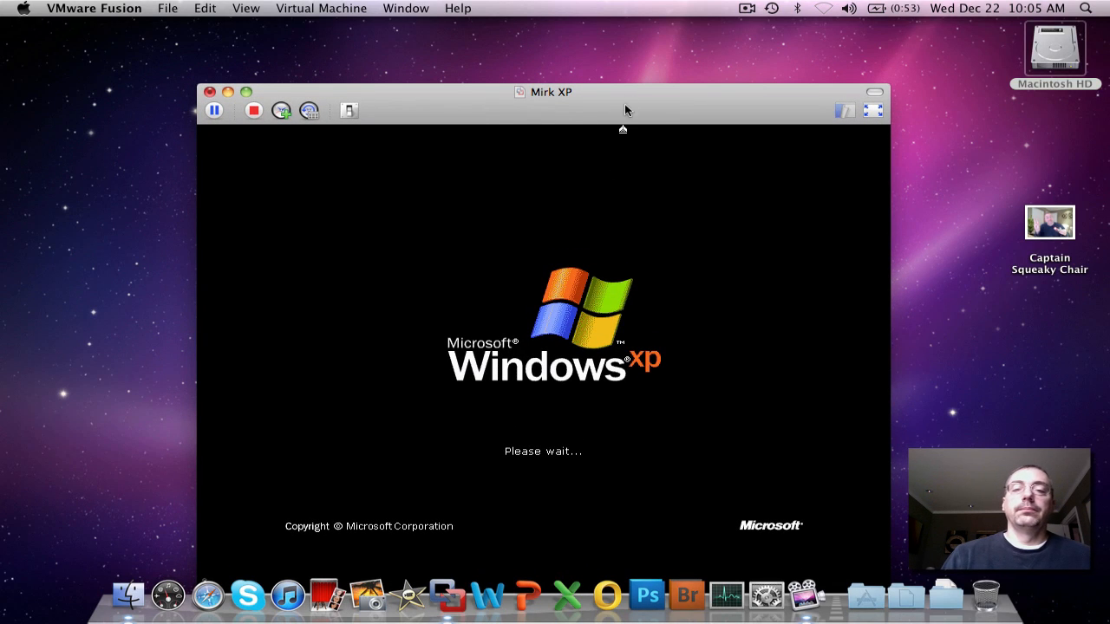
{"action": "left_click_drag", "start_coordinate": [629, 87], "coordinate": [627, 46]}
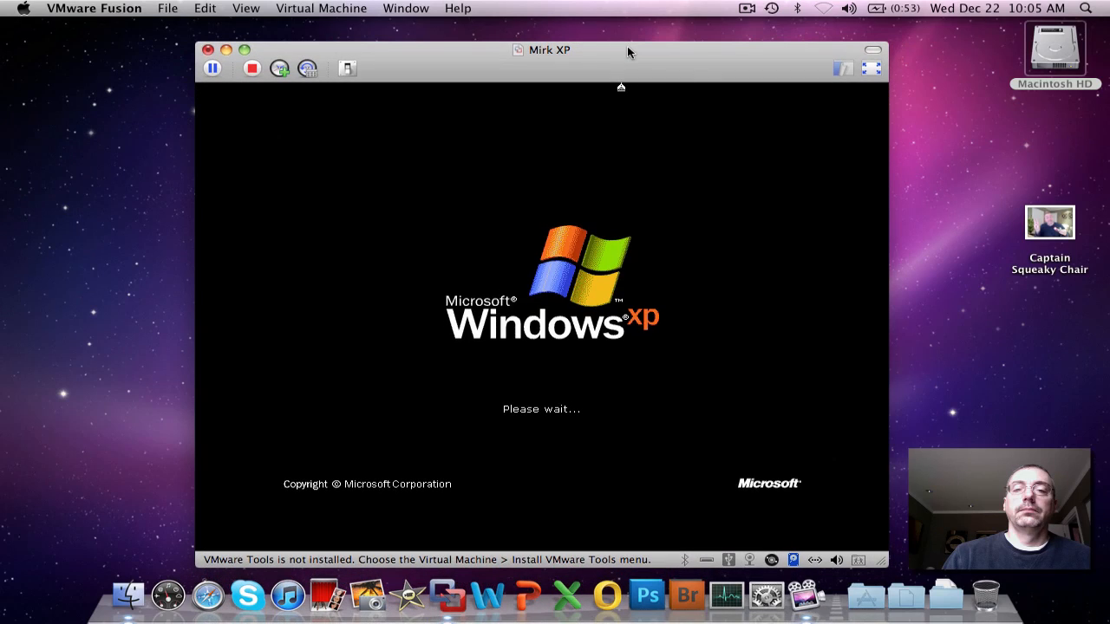
{"action": "left_click", "coordinate": [626, 91]}
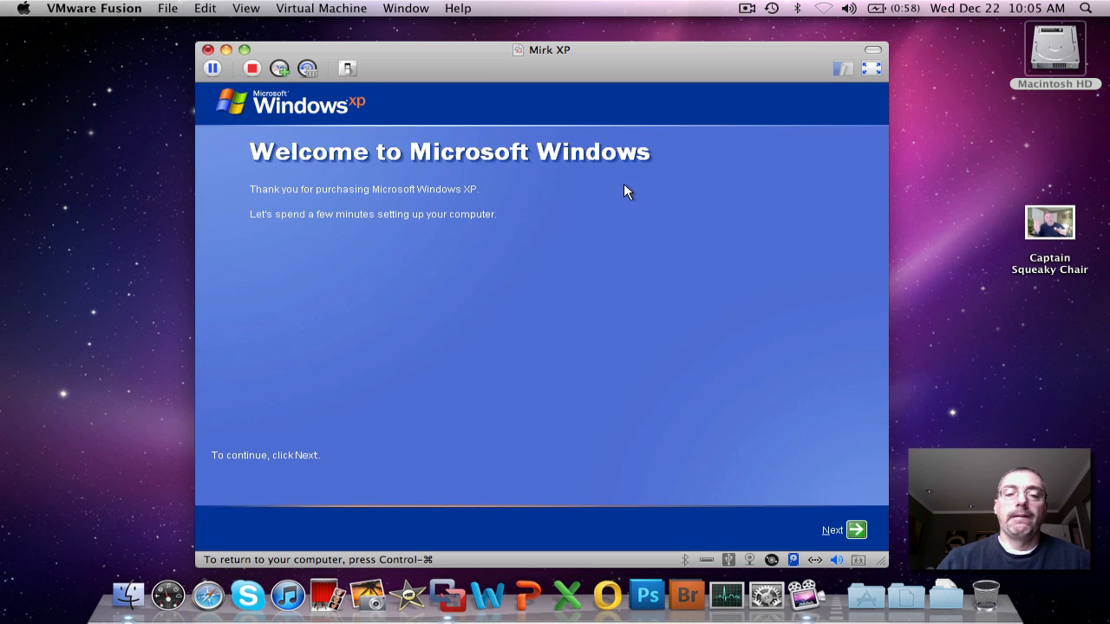
- Proceed through the Windows welcome screens, choosing Not right now for Automatic Updates and No, not at this time for Microsoft registration
{"action": "left_click", "coordinate": [855, 531]}
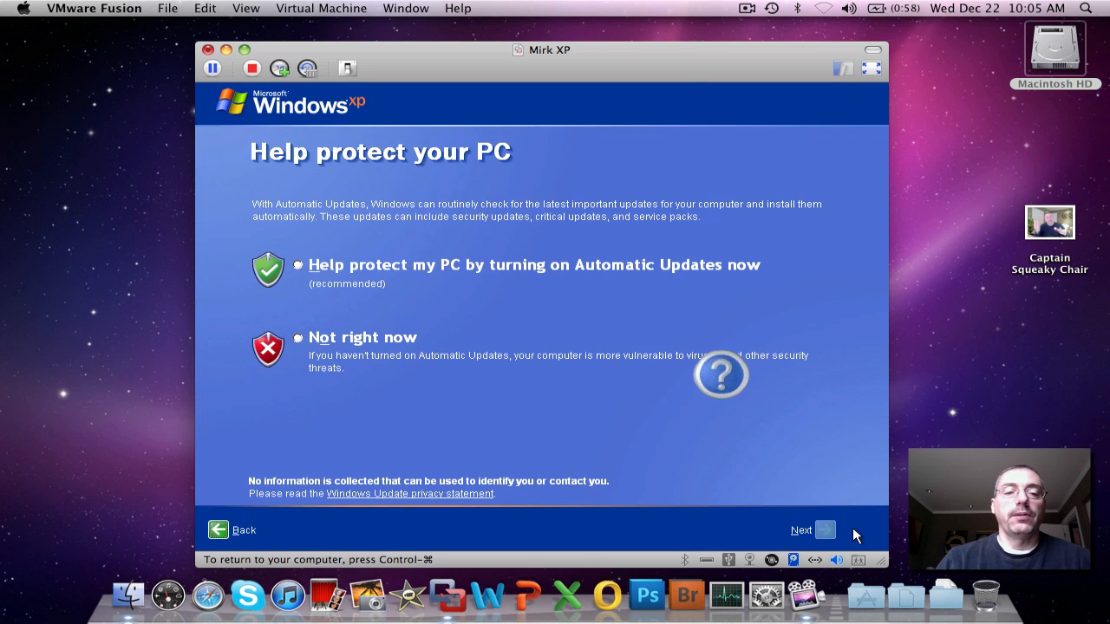
{"action": "left_click", "coordinate": [347, 340]}
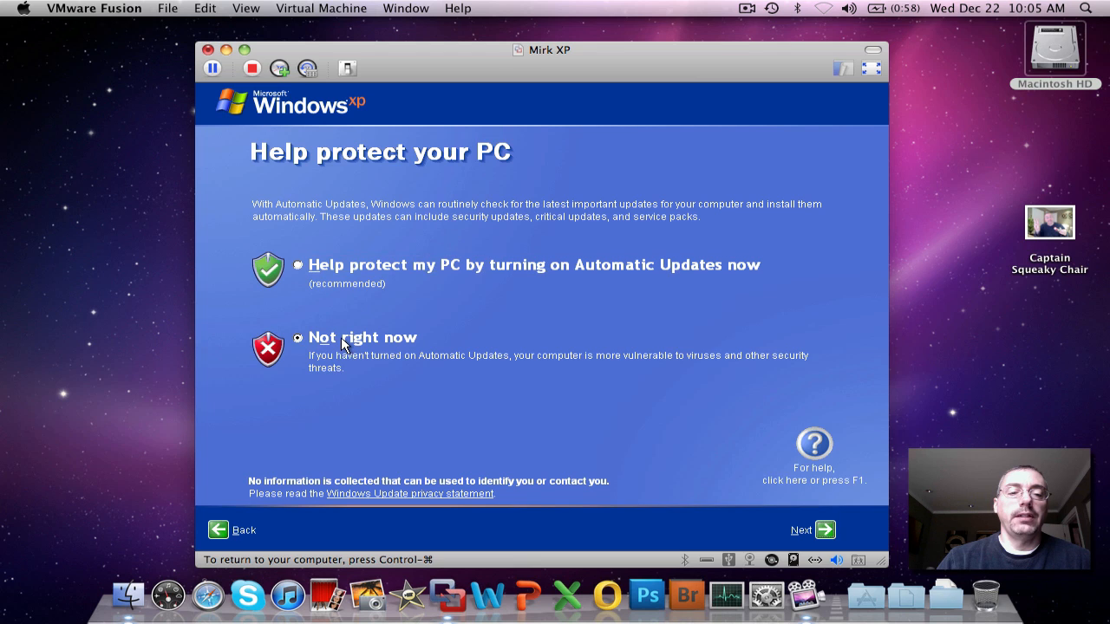
{"action": "left_click", "coordinate": [823, 531]}
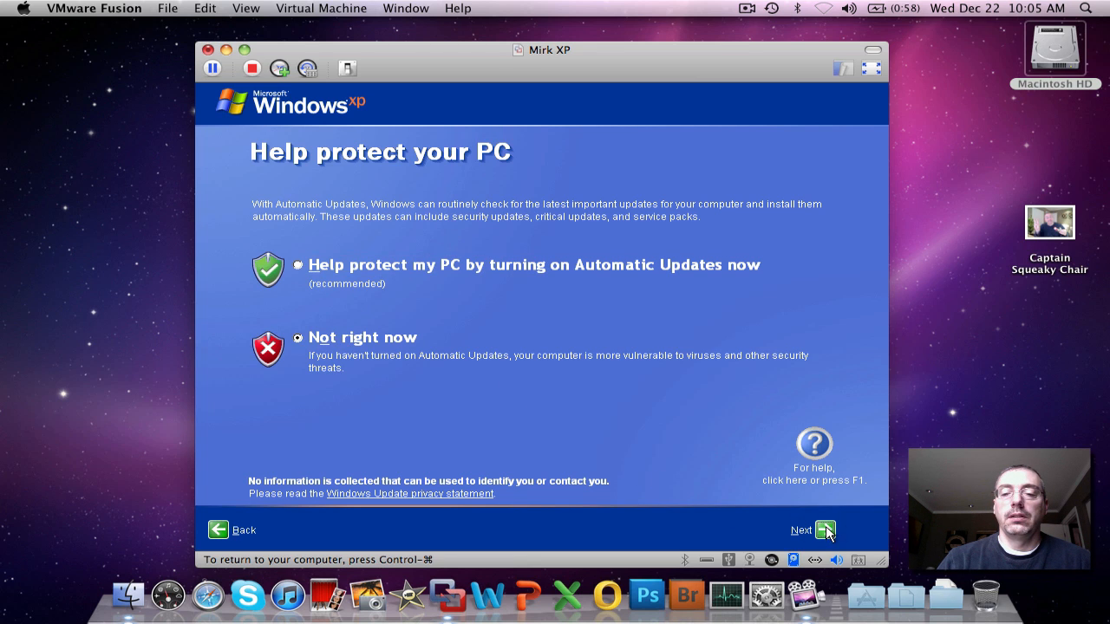
{"action": "left_click", "coordinate": [792, 531]}
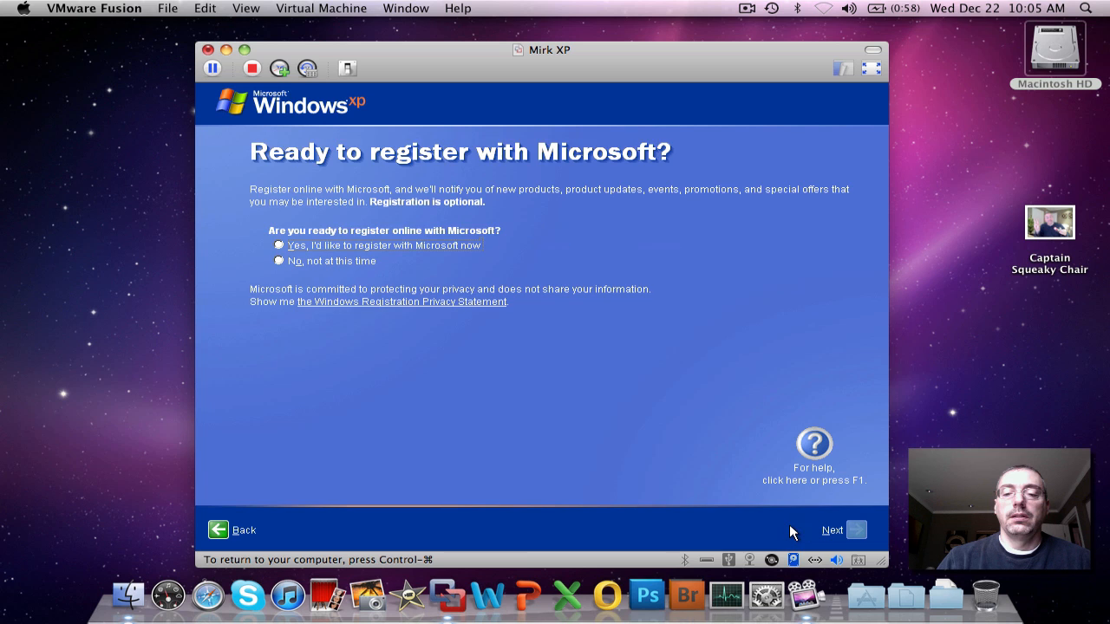
{"action": "left_click", "coordinate": [332, 270]}
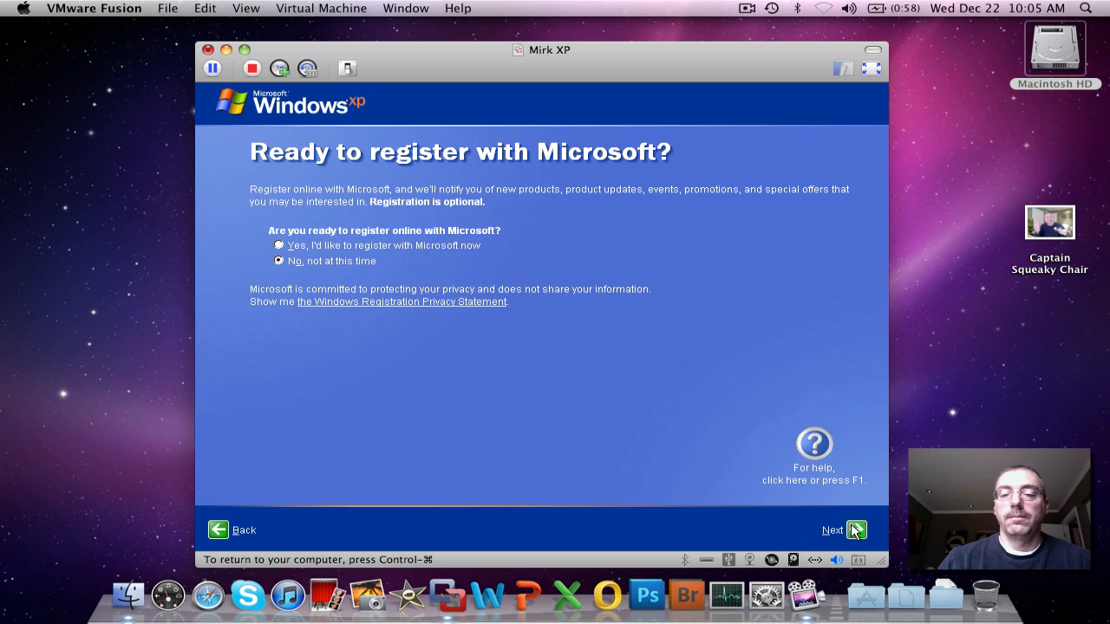
{"action": "left_click", "coordinate": [854, 531]}
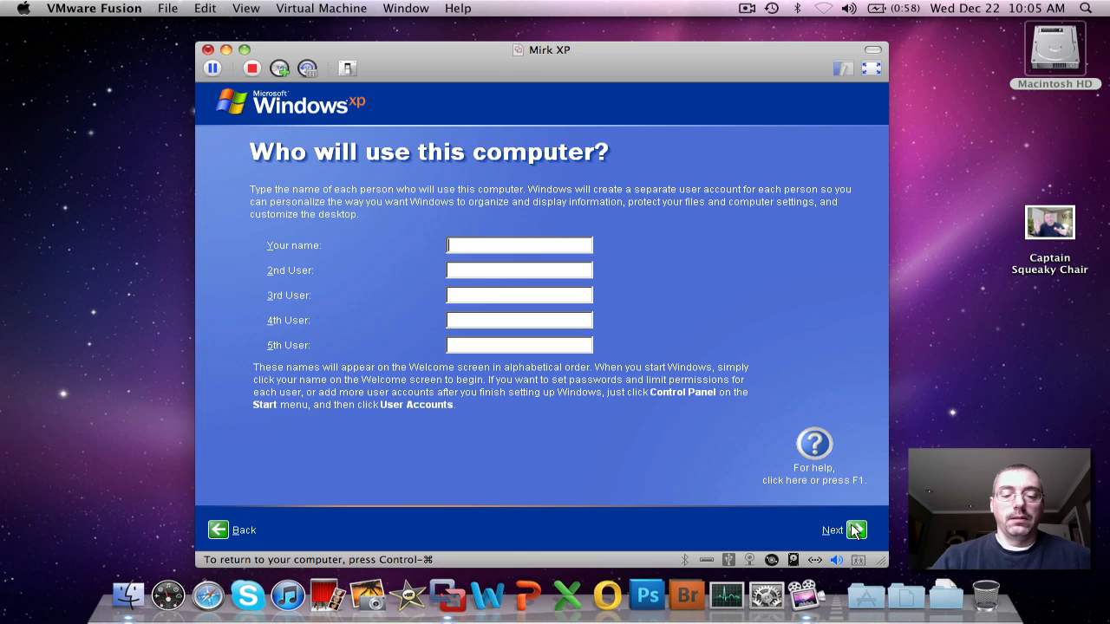
- Enter user as the first account name and finish the Windows XP setup
{"action": "type", "text": "user"}
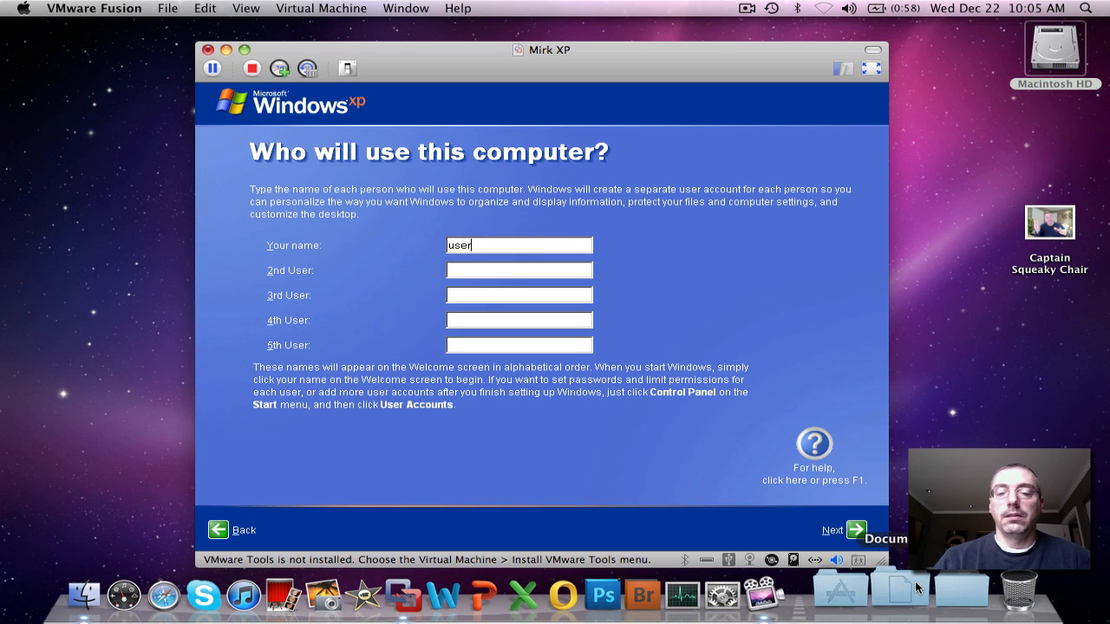
{"action": "left_click", "coordinate": [854, 531]}
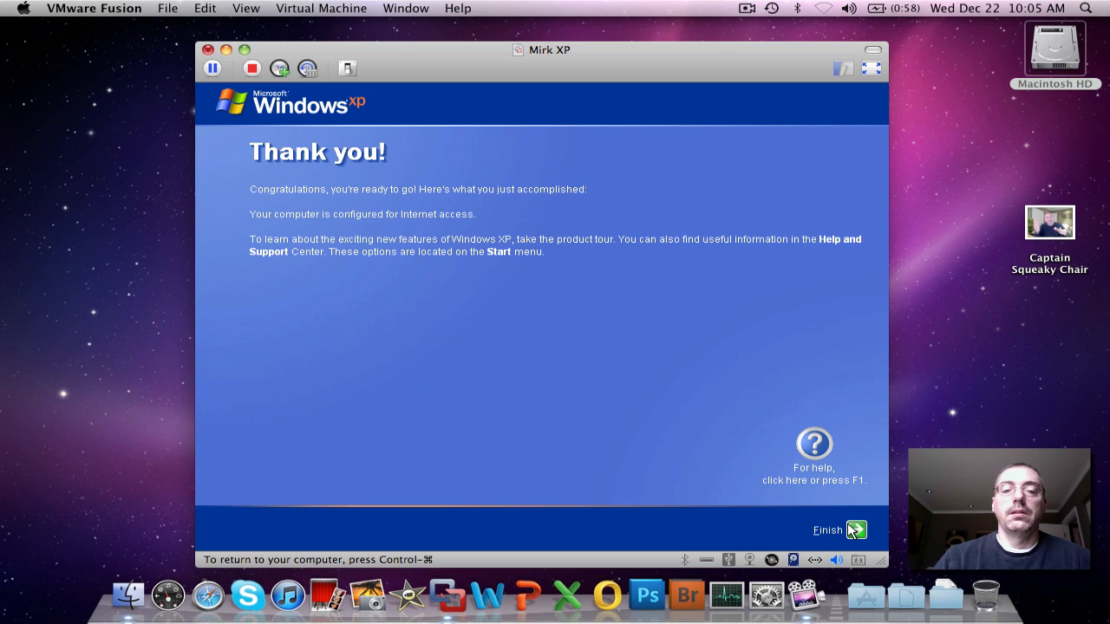
{"action": "left_click", "coordinate": [855, 529]}
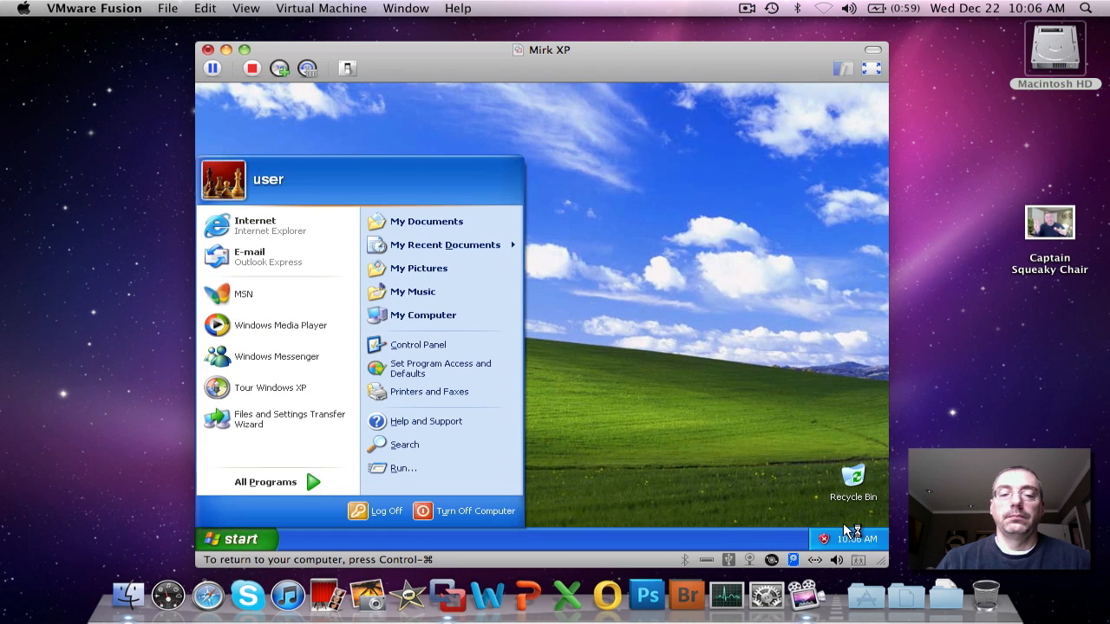
- Close the Start menu and dismiss the antivirus warning and the Windows XP tour notification
{"action": "left_click", "coordinate": [585, 425]}
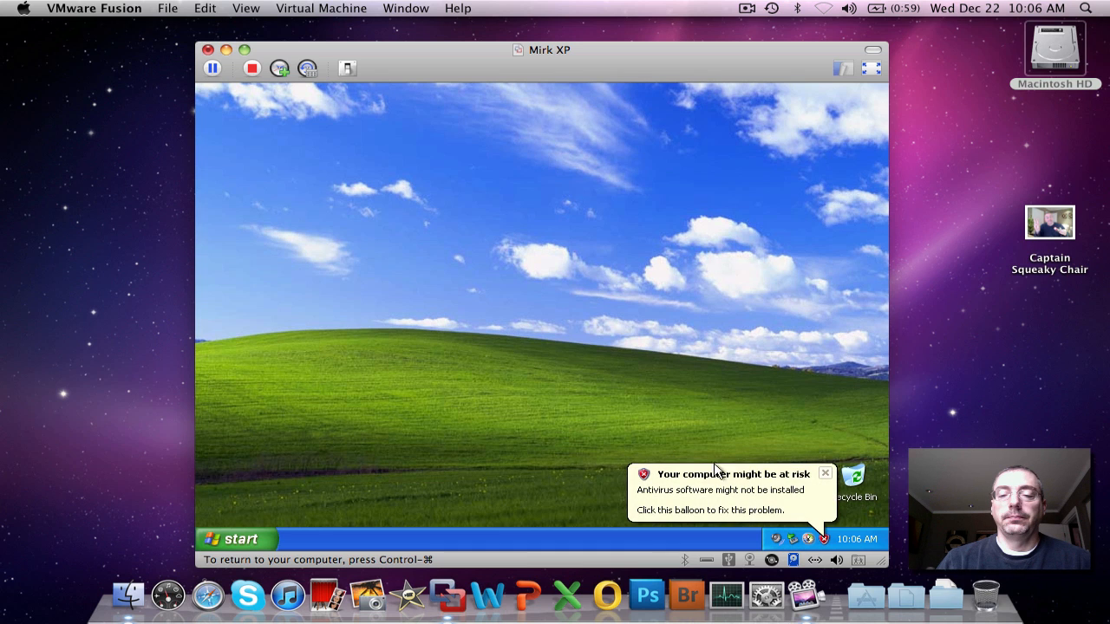
{"action": "left_click", "coordinate": [824, 475]}
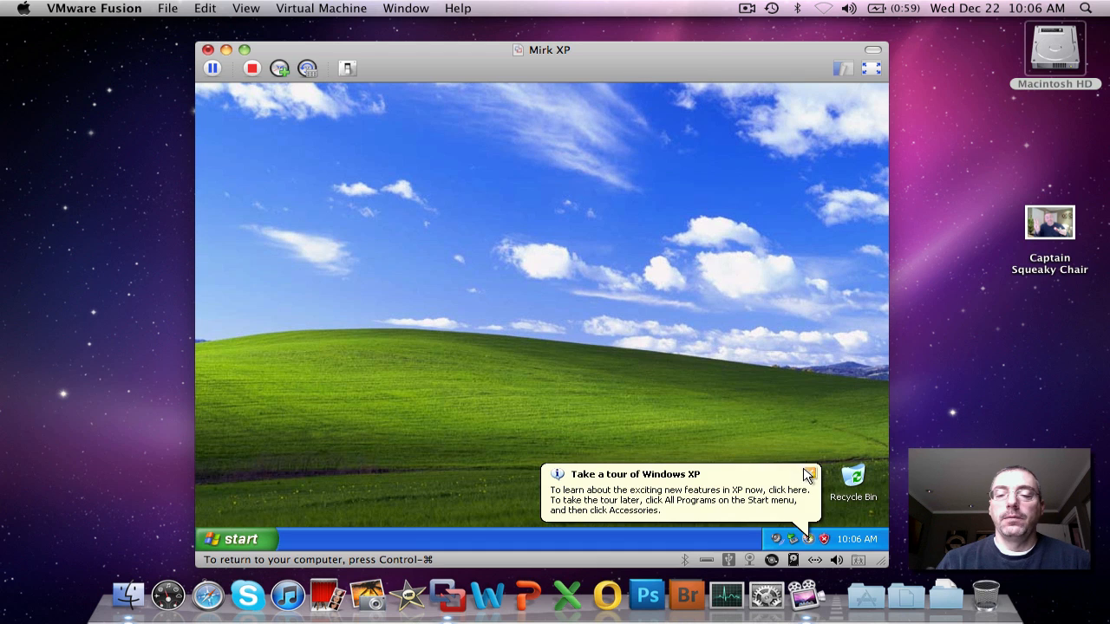
{"action": "left_click", "coordinate": [809, 476]}
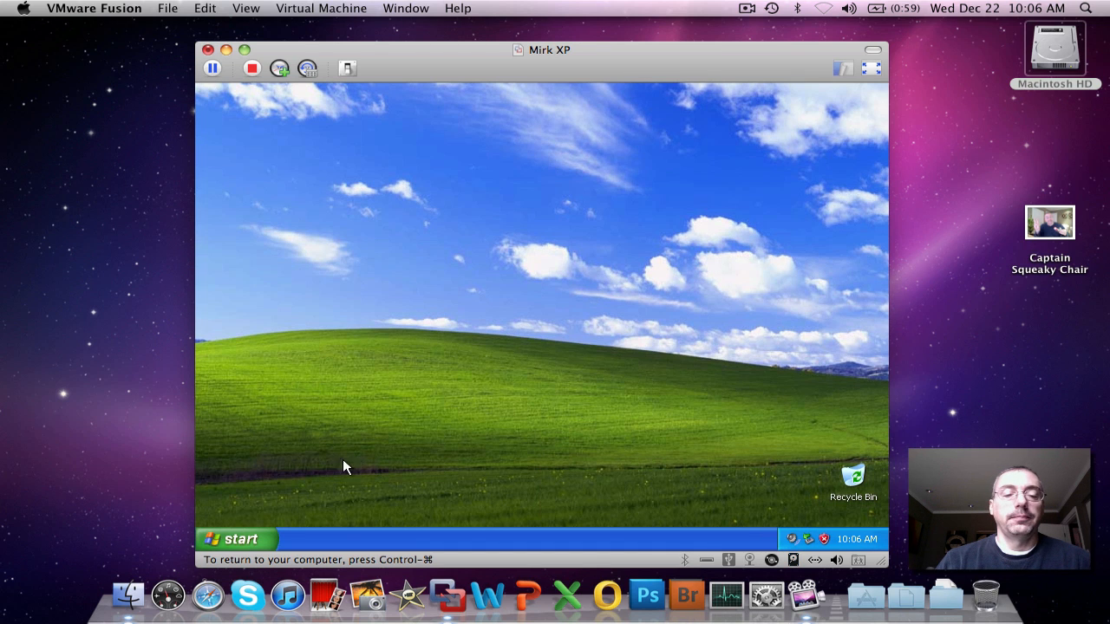
- Show the My Computer icon on the Windows desktop
{"action": "left_click", "coordinate": [255, 539]}
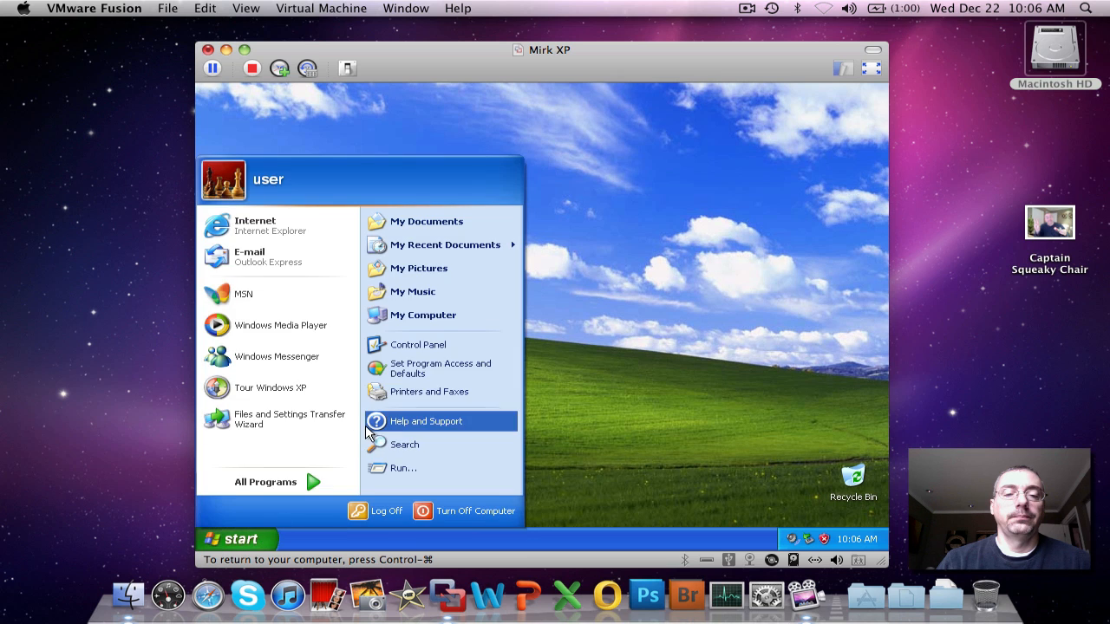
{"action": "right_click", "coordinate": [416, 317]}
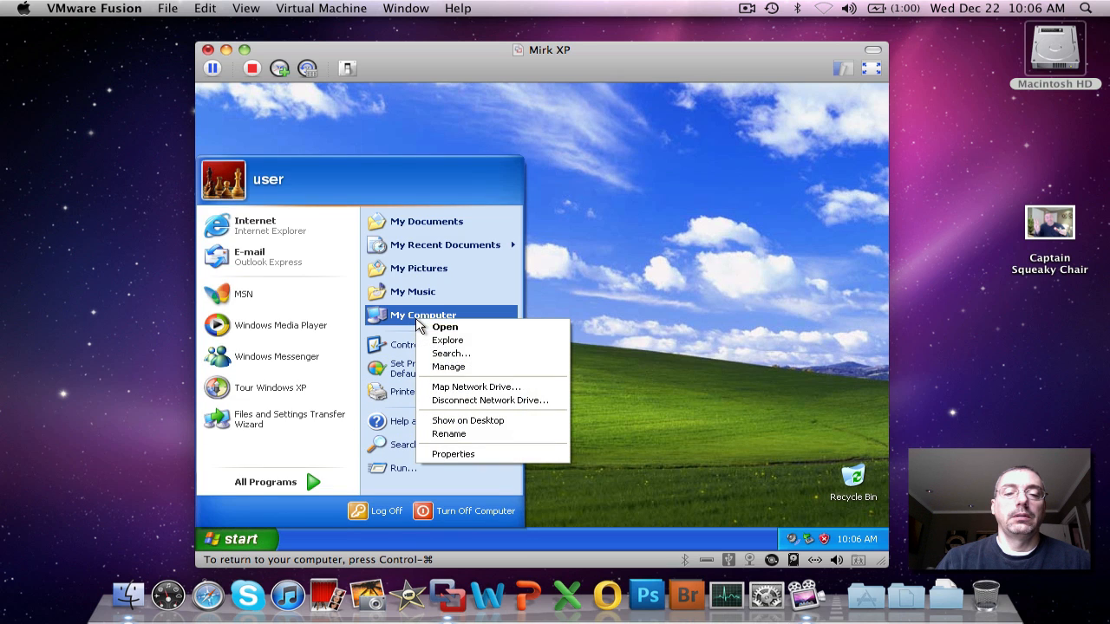
{"action": "left_click", "coordinate": [468, 419]}
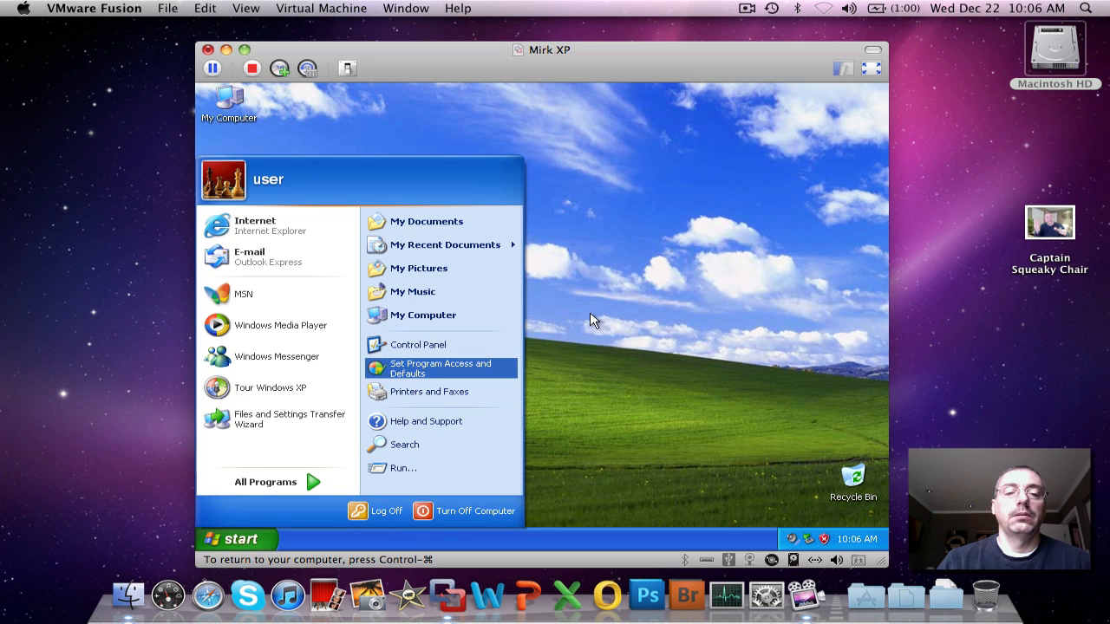
- Close the Start menu, check the system properties of My Computer, and close them
{"action": "left_click", "coordinate": [621, 307]}
{"action": "right_click", "coordinate": [228, 100]}
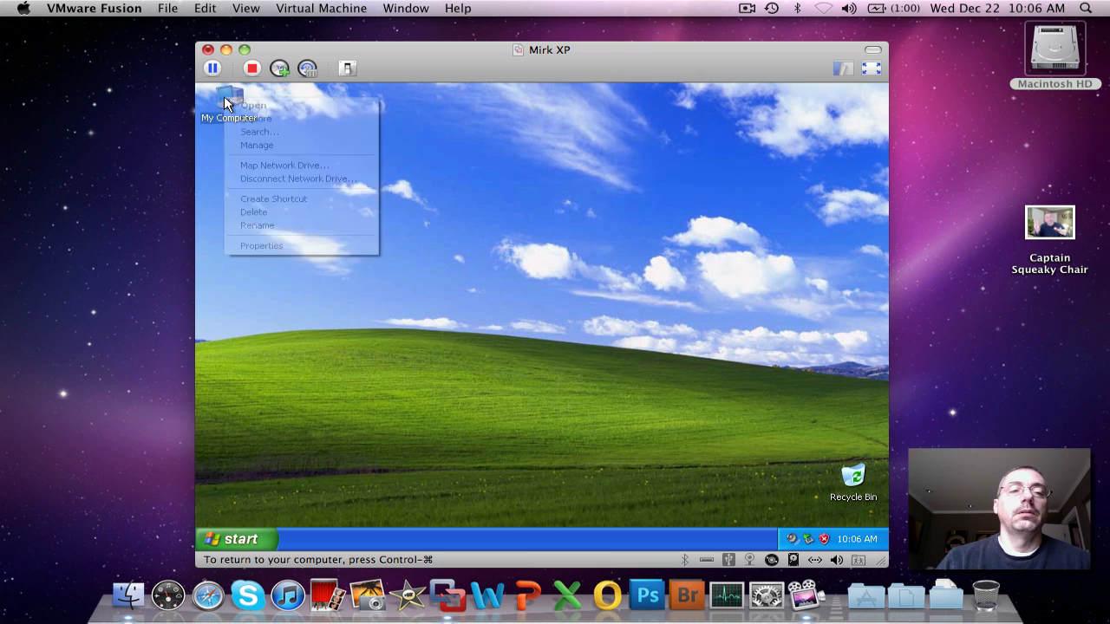
{"action": "left_click", "coordinate": [258, 246]}
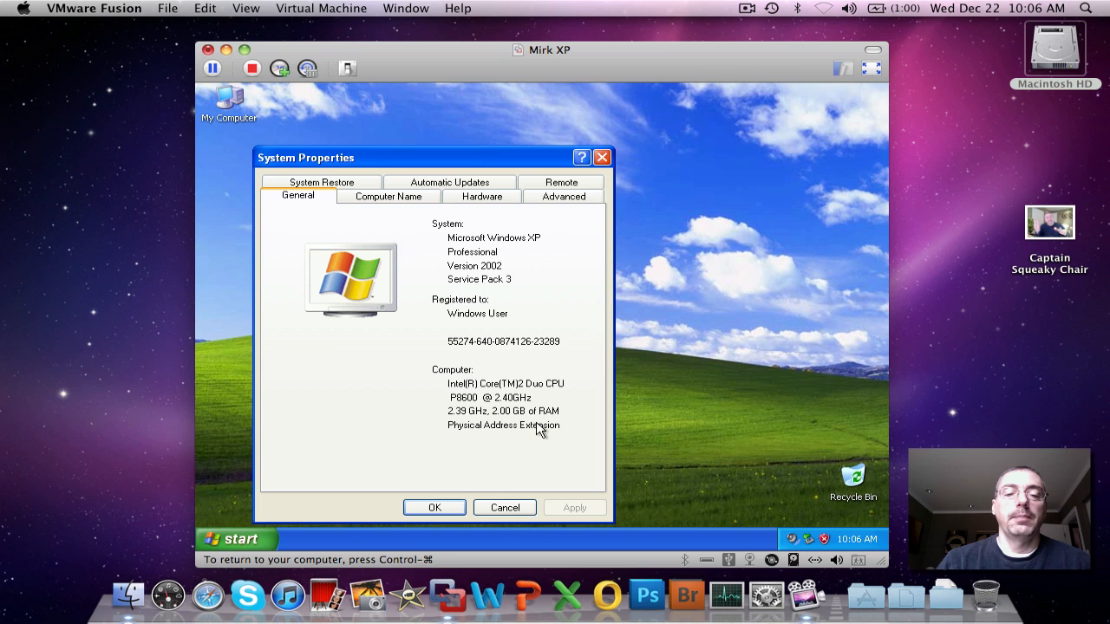
{"action": "left_click", "coordinate": [601, 158]}
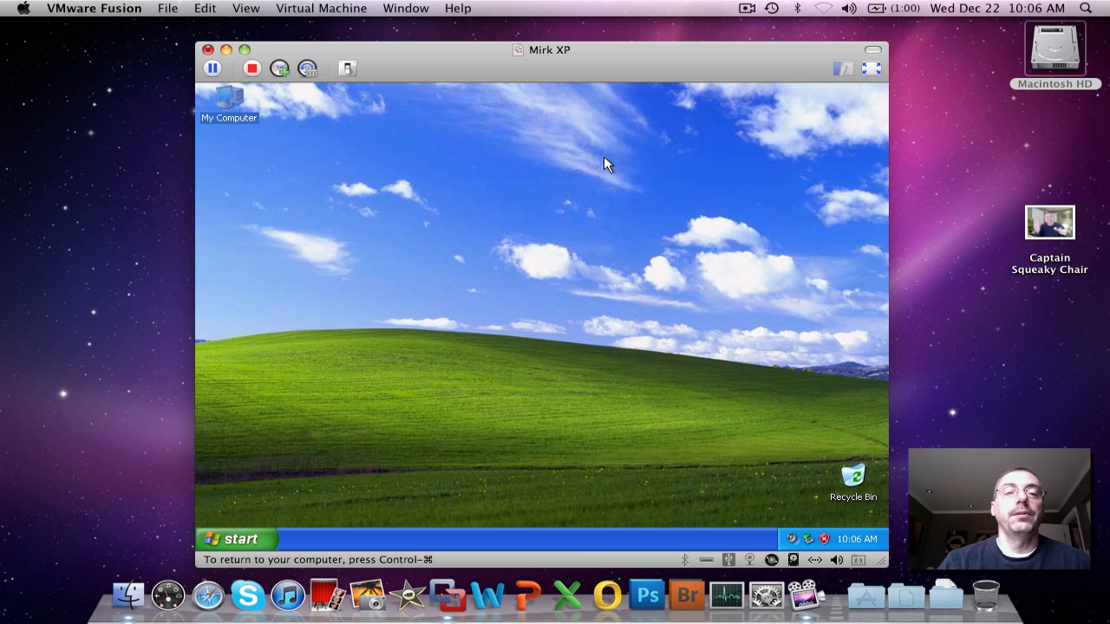
- Start the VMware Tools installation by connecting its installer CD to the Mirk XP virtual machine, and return input to Windows
{"action": "key", "text": "ctrl+super"}
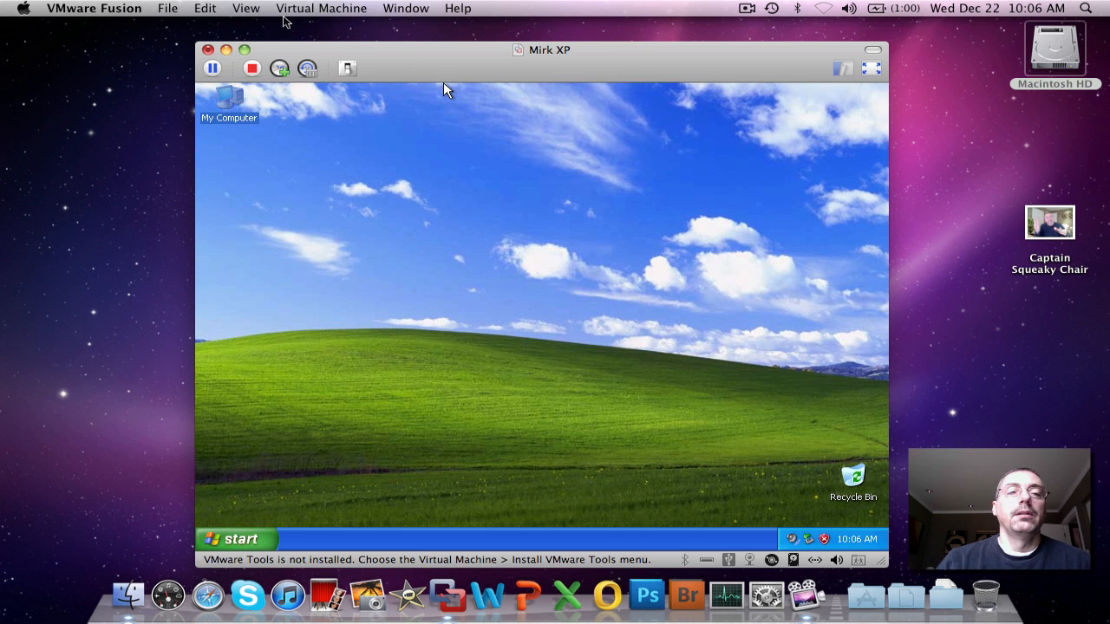
{"action": "left_click", "coordinate": [333, 12]}
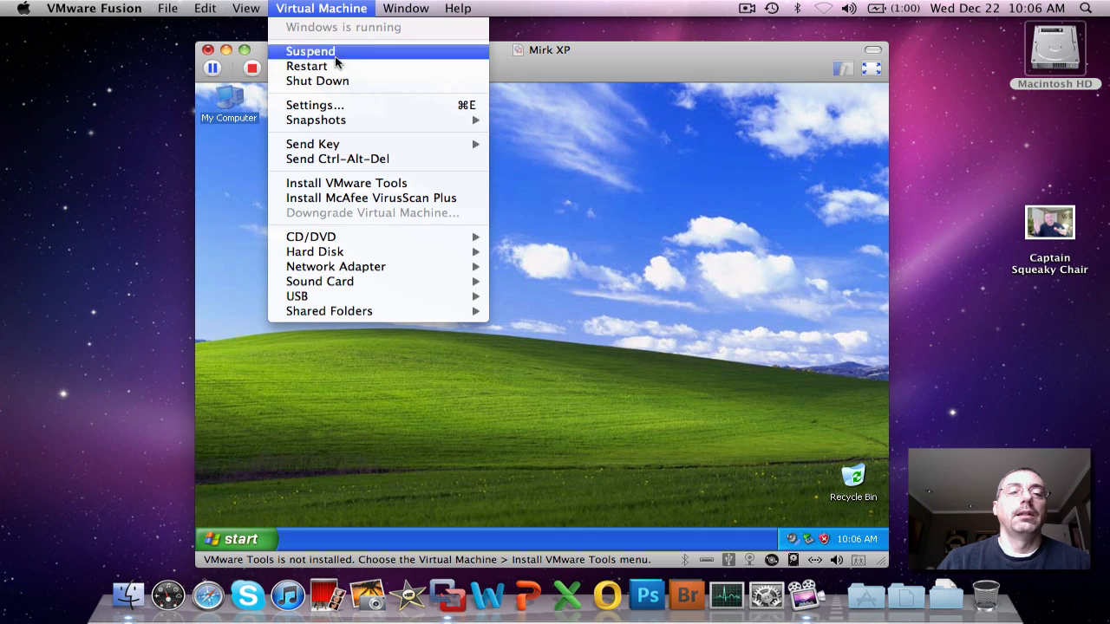
{"action": "left_click", "coordinate": [330, 182]}
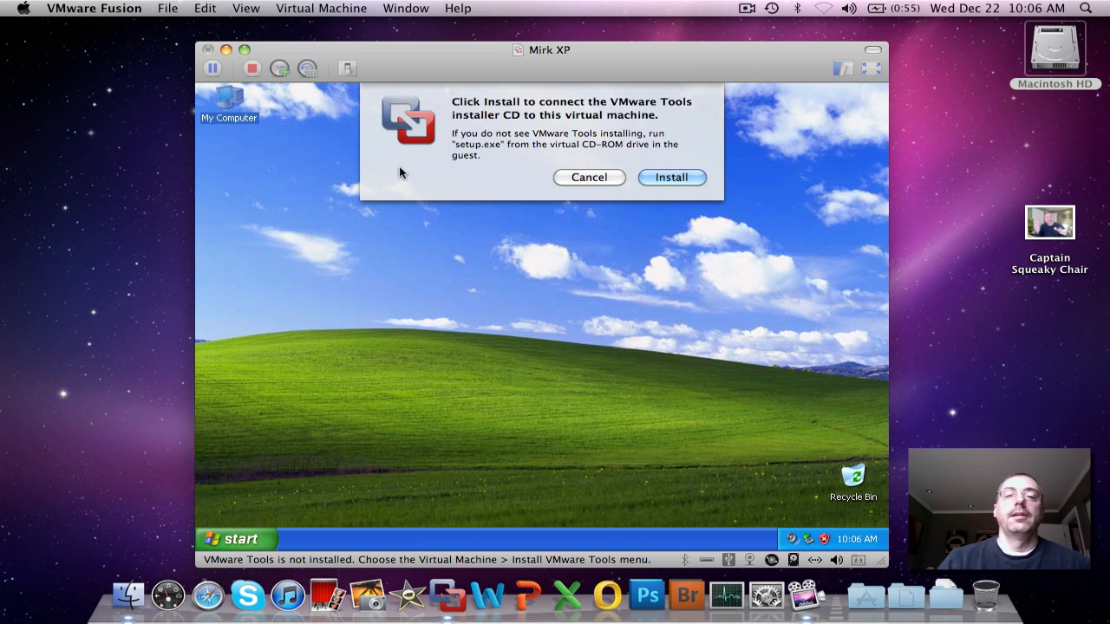
{"action": "left_click", "coordinate": [686, 178]}
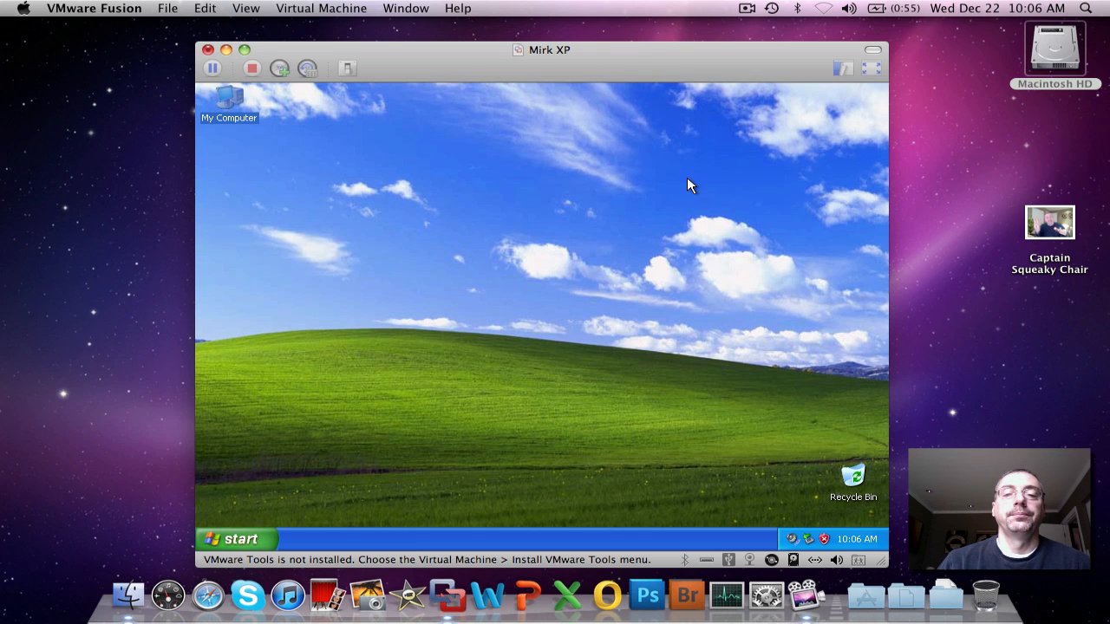
{"action": "left_click", "coordinate": [686, 185]}
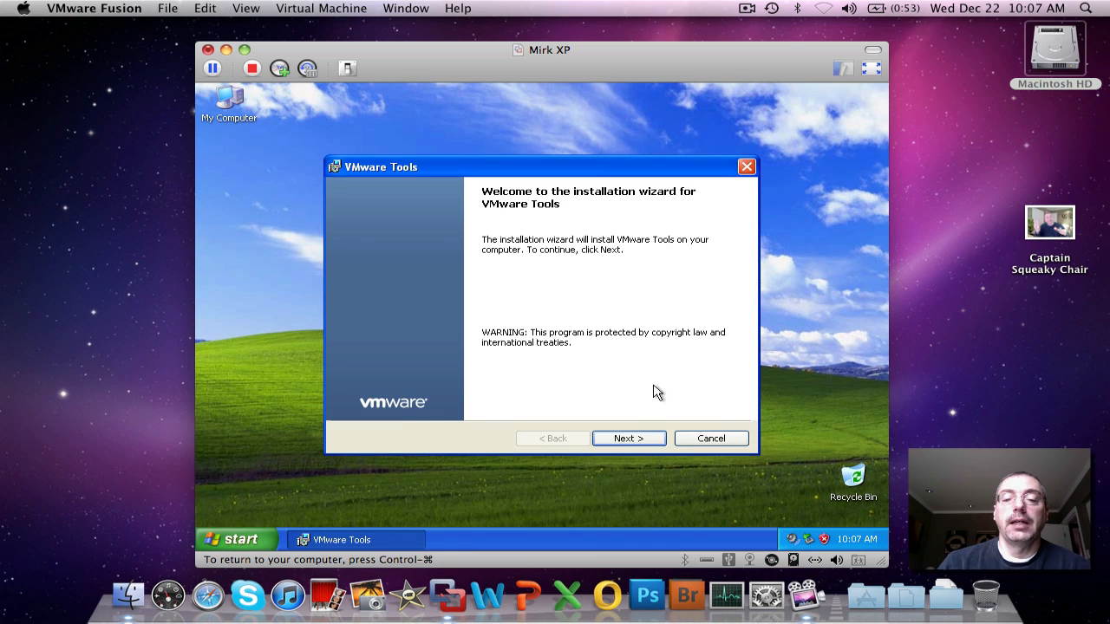
- Proceed through the VMware Tools wizard with the Typical setup type and start the installation
{"action": "left_click", "coordinate": [628, 438]}
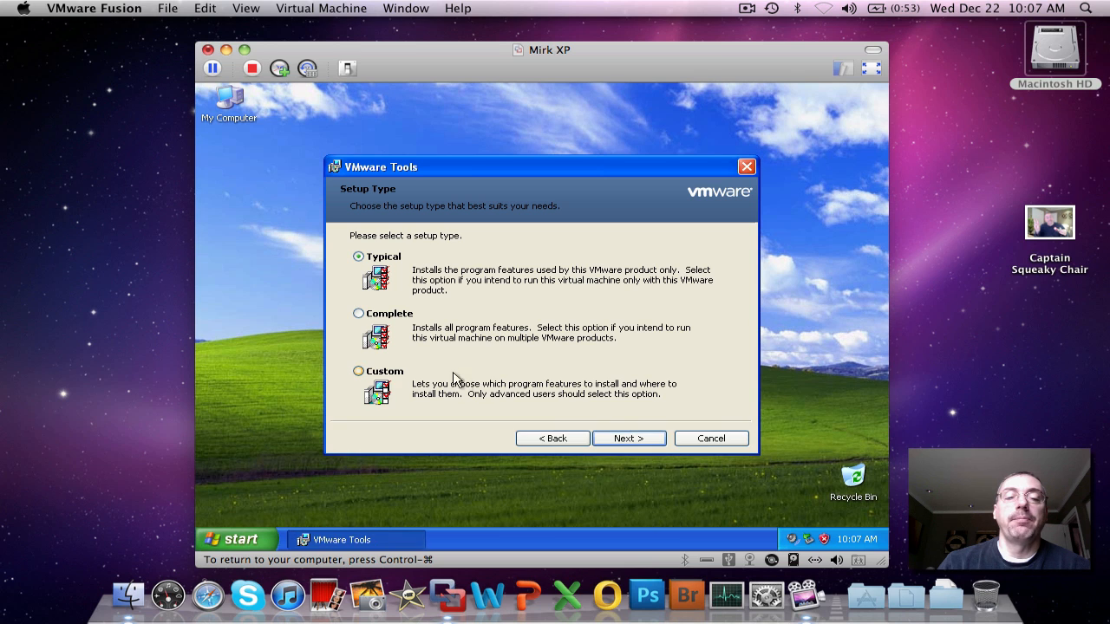
{"action": "left_click", "coordinate": [400, 314]}
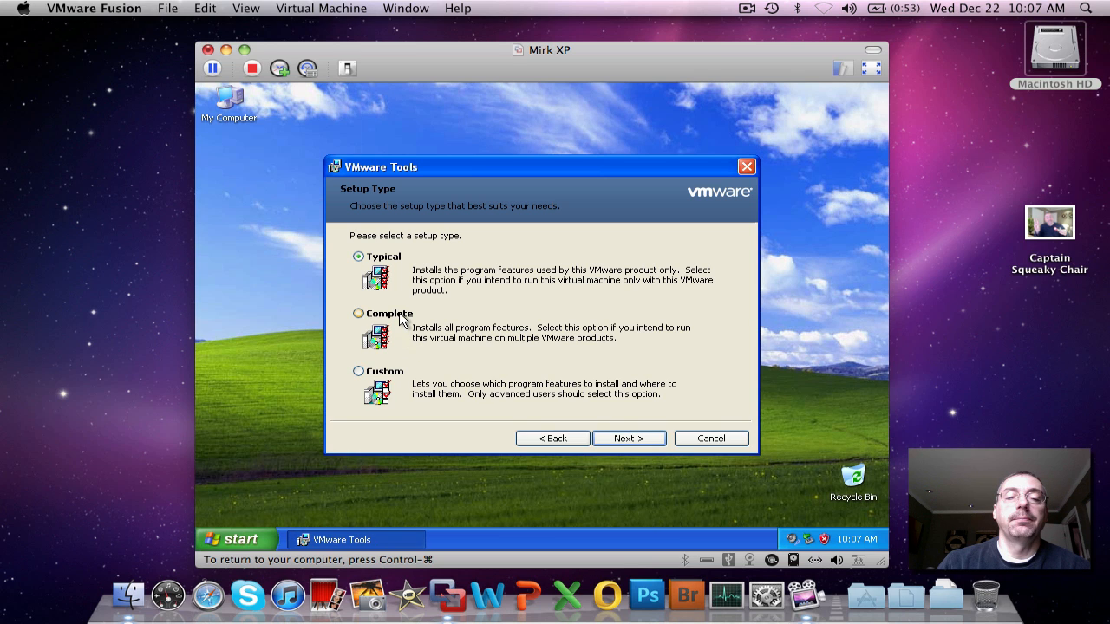
{"action": "left_click", "coordinate": [629, 440]}
{"action": "left_click", "coordinate": [629, 439]}
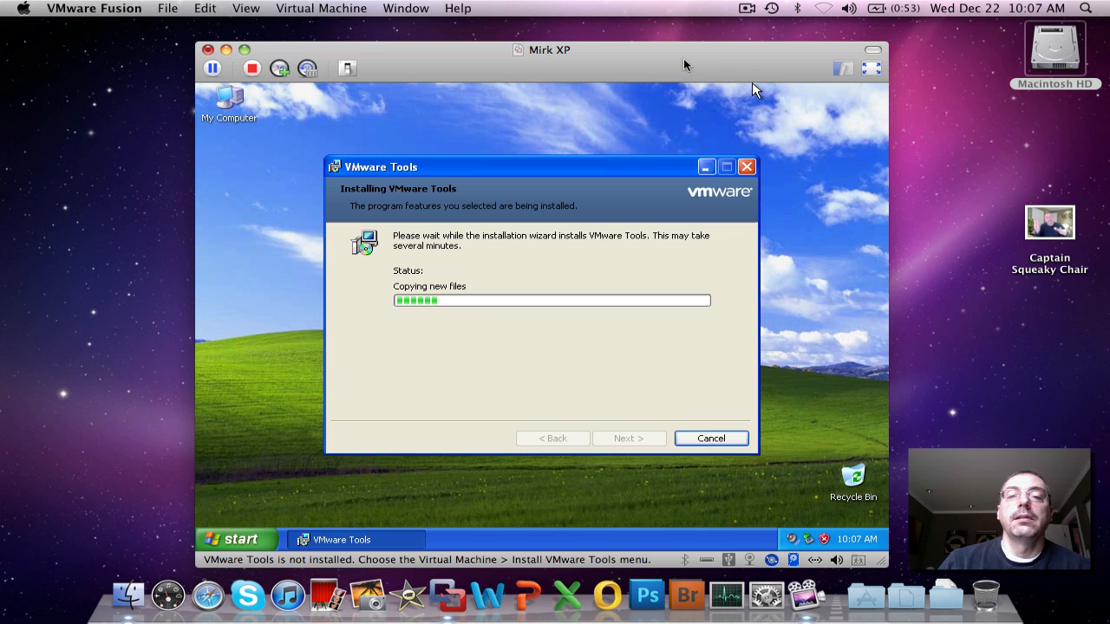
- Move the Mirk XP window up and to the left on the Mac desktop and continue the installation despite the Windows Logo testing warning
{"action": "left_click_drag", "start_coordinate": [683, 58], "coordinate": [603, 44]}
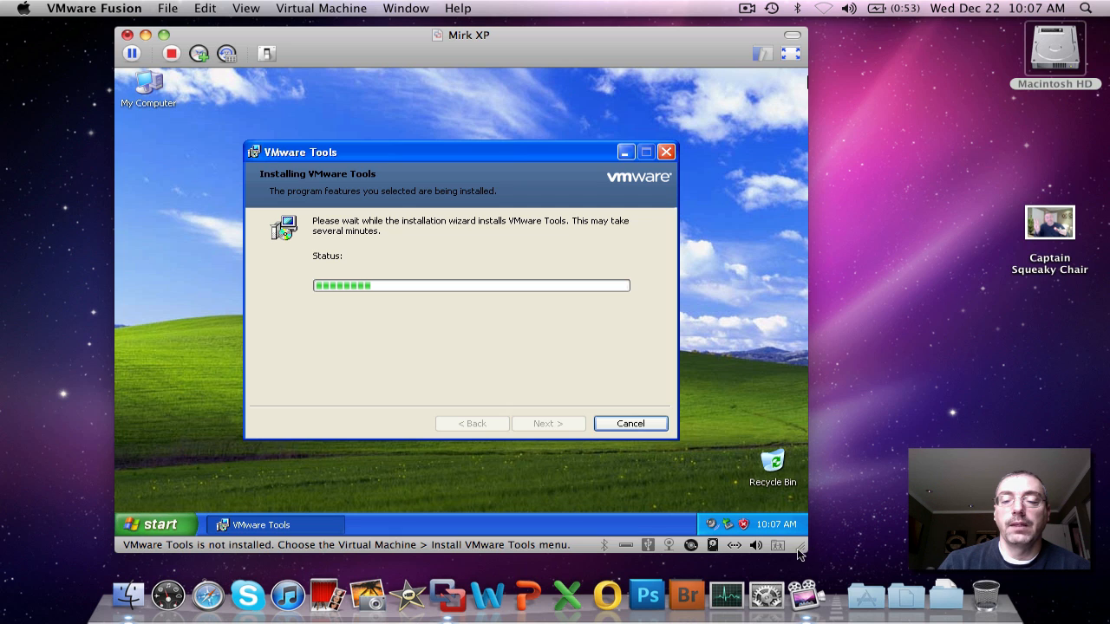
{"action": "left_click", "coordinate": [600, 365]}
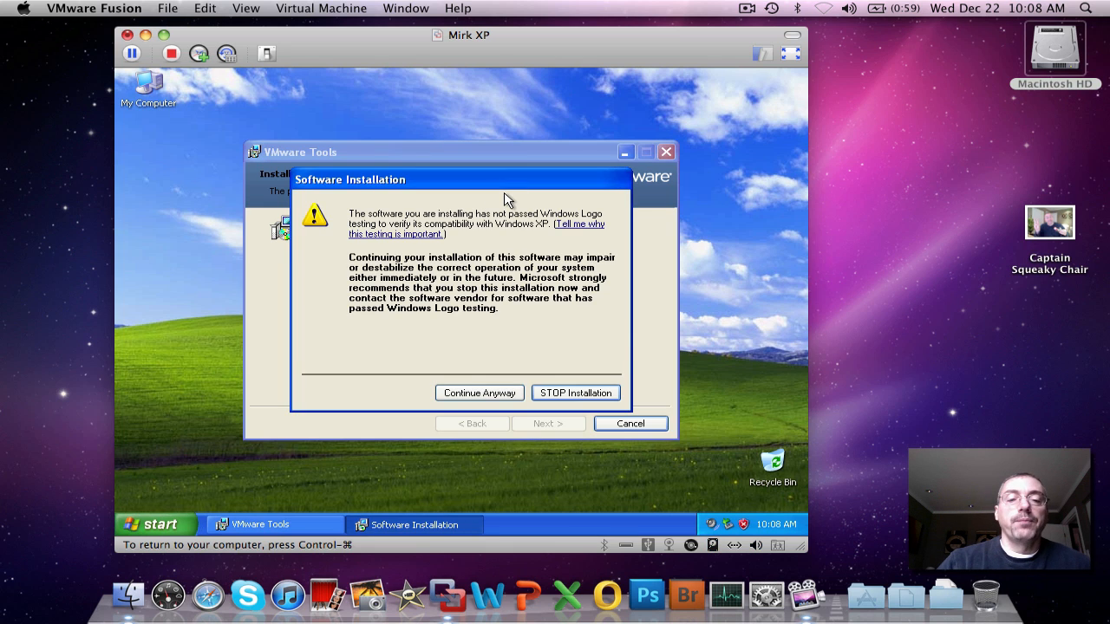
{"action": "left_click", "coordinate": [477, 395]}
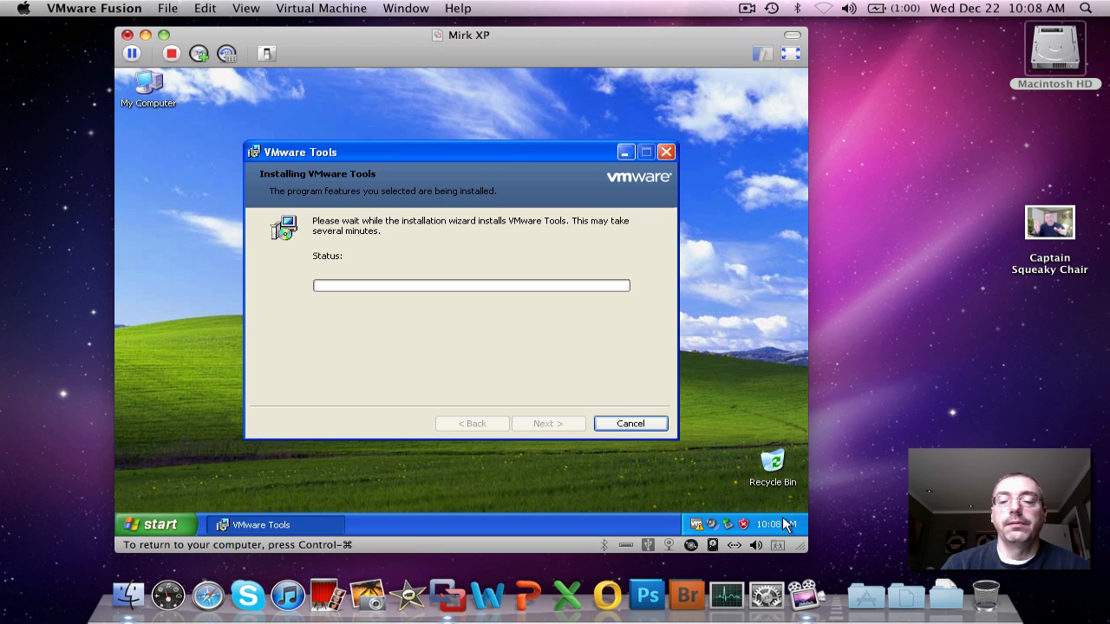
- Make the Mirk XP window wider and shorter, and finish the VMware Tools wizard by restarting Windows
{"action": "key", "text": "ctrl+super"}
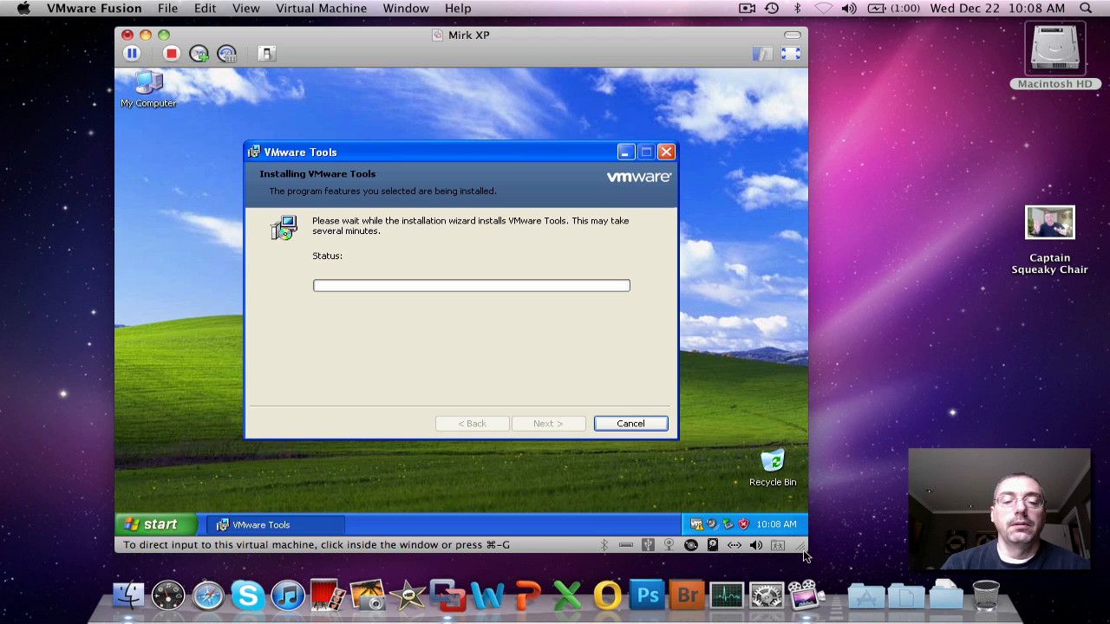
{"action": "left_click_drag", "start_coordinate": [804, 558], "coordinate": [978, 510]}
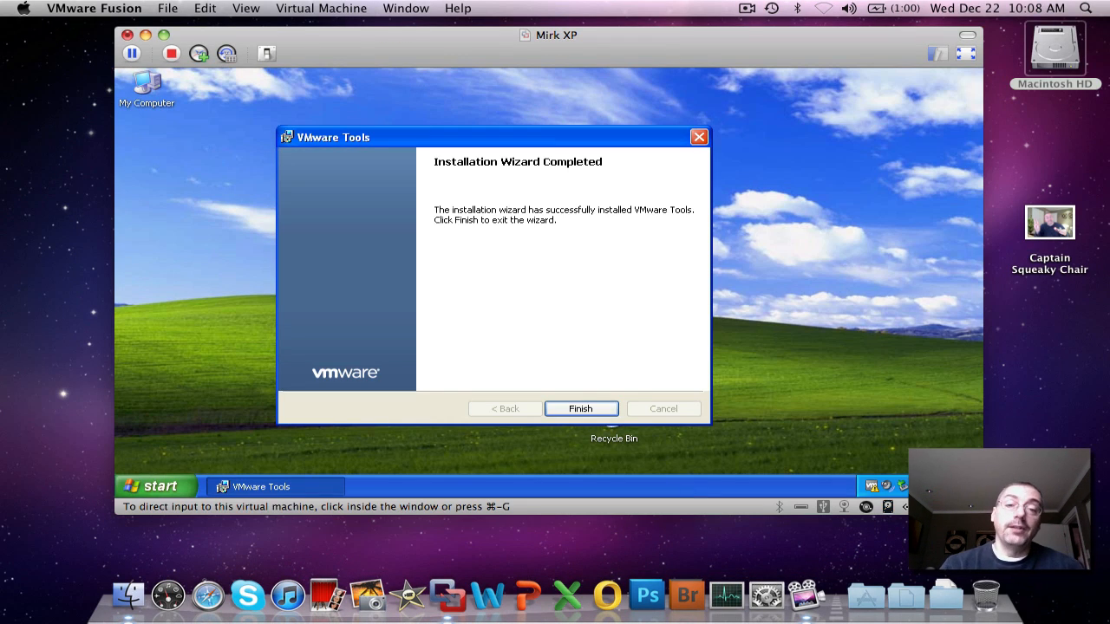
{"action": "left_click", "coordinate": [580, 411]}
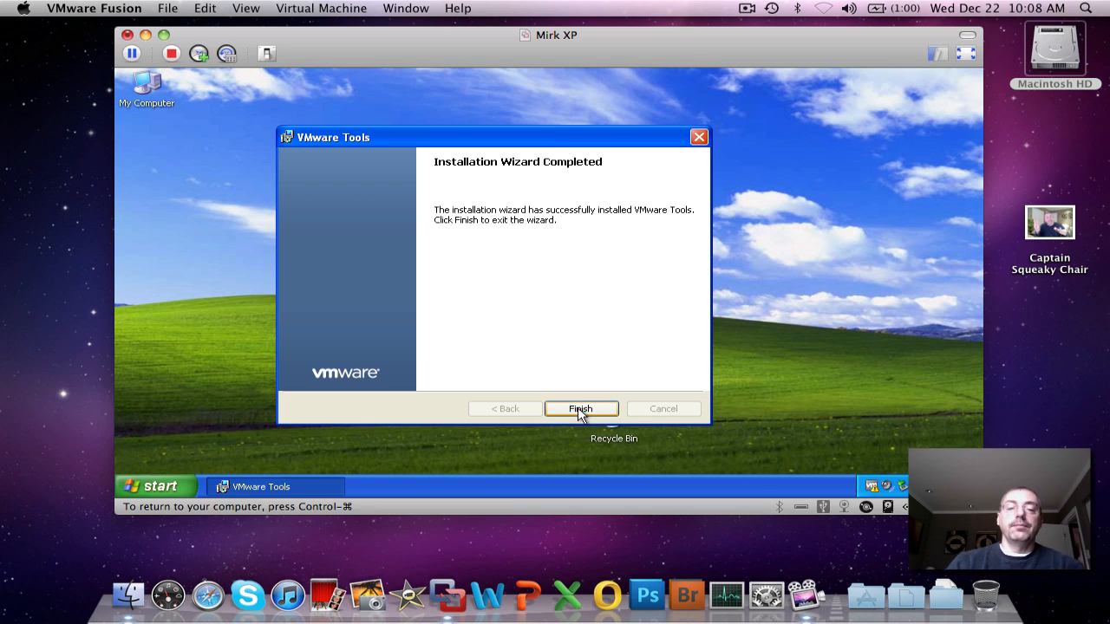
{"action": "left_click", "coordinate": [580, 411]}
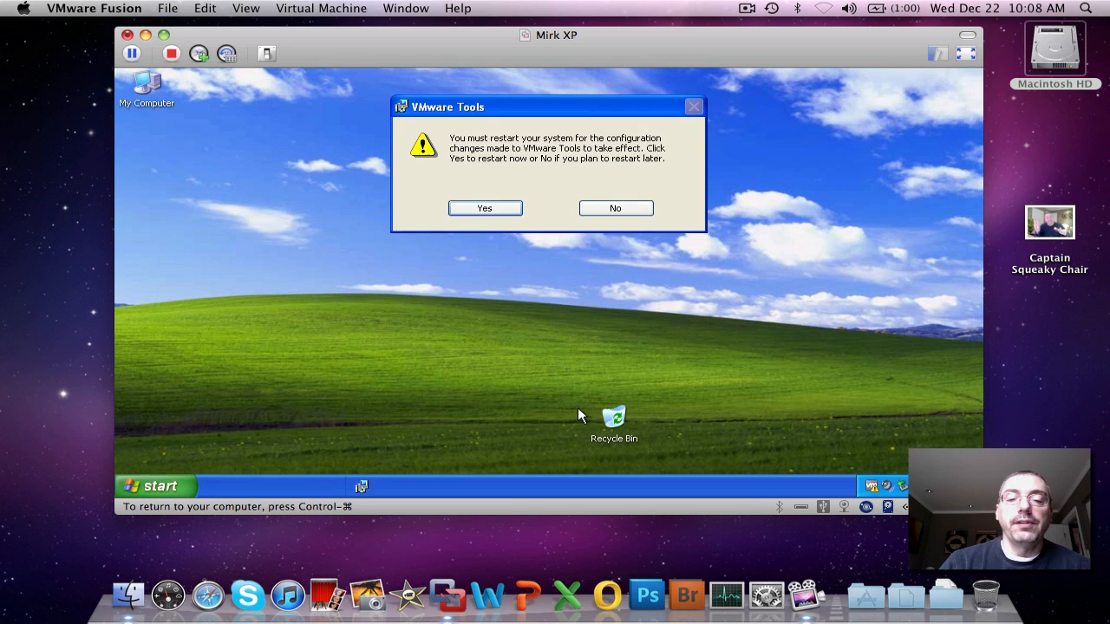
{"action": "left_click", "coordinate": [485, 209]}
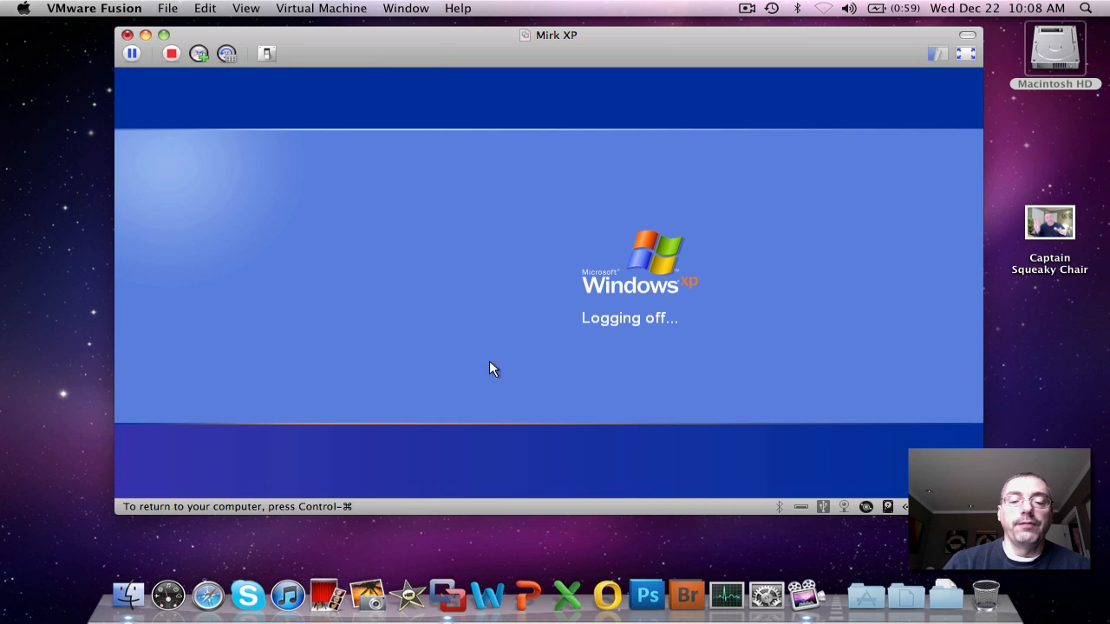
- View Mirk XP in the Virtual Machine Library, close the library, and return input to the virtual machine
{"action": "right_click", "coordinate": [445, 593]}
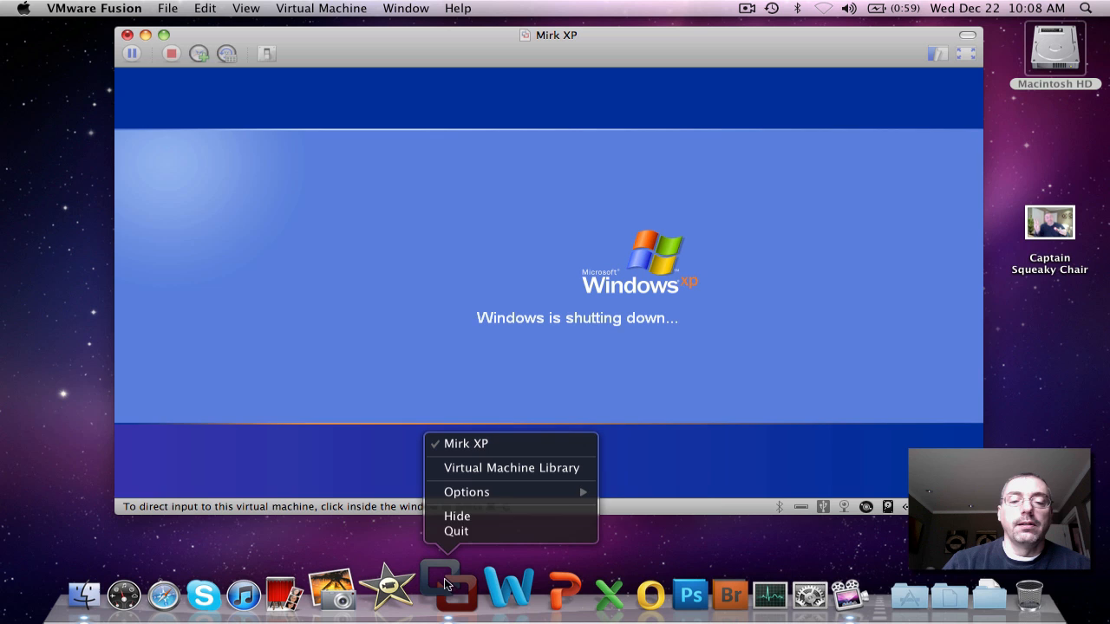
{"action": "left_click", "coordinate": [468, 471]}
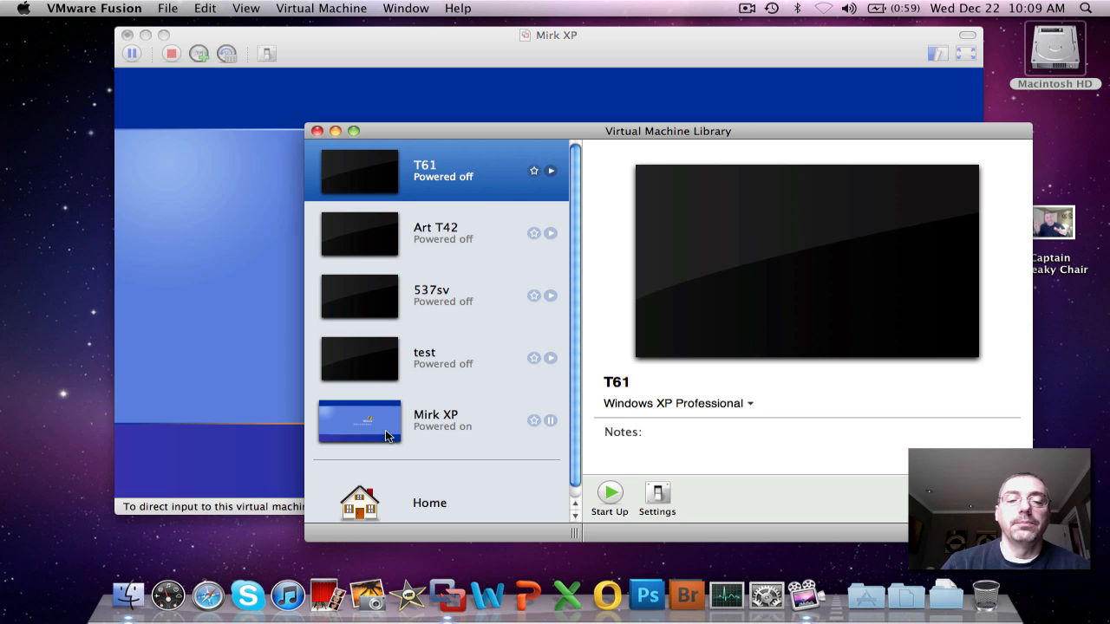
{"action": "left_click", "coordinate": [386, 435]}
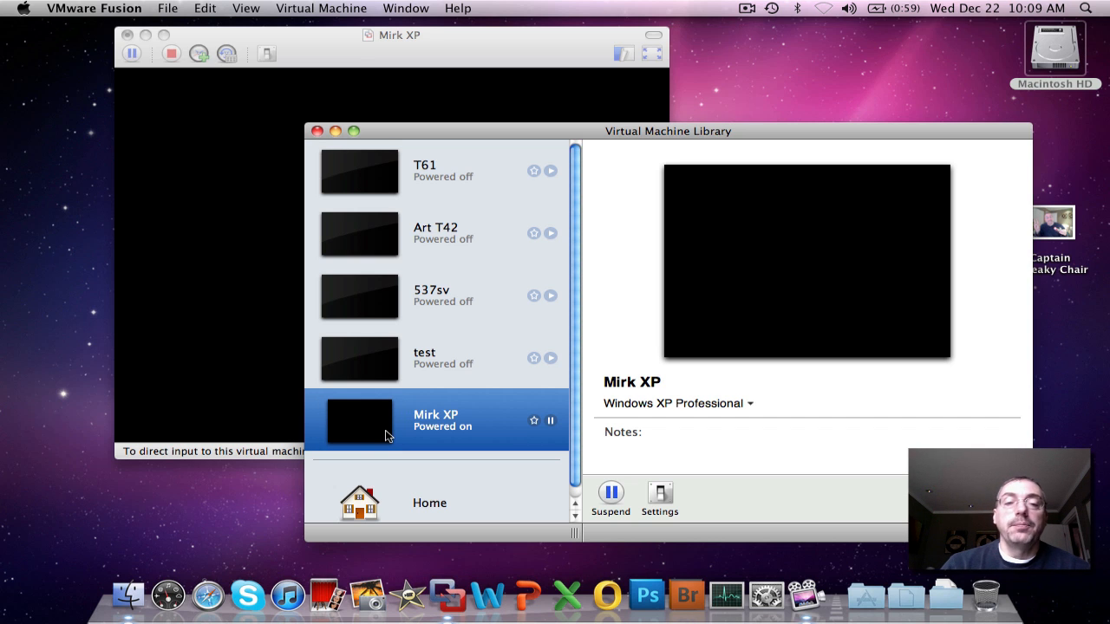
{"action": "left_click", "coordinate": [318, 132]}
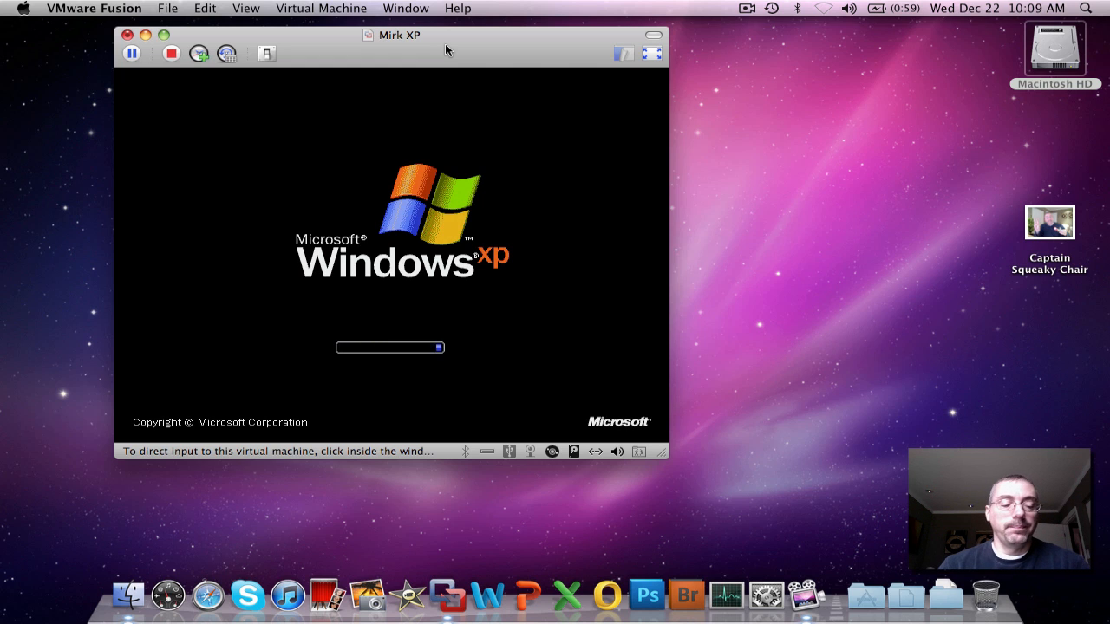
{"action": "left_click", "coordinate": [442, 156]}
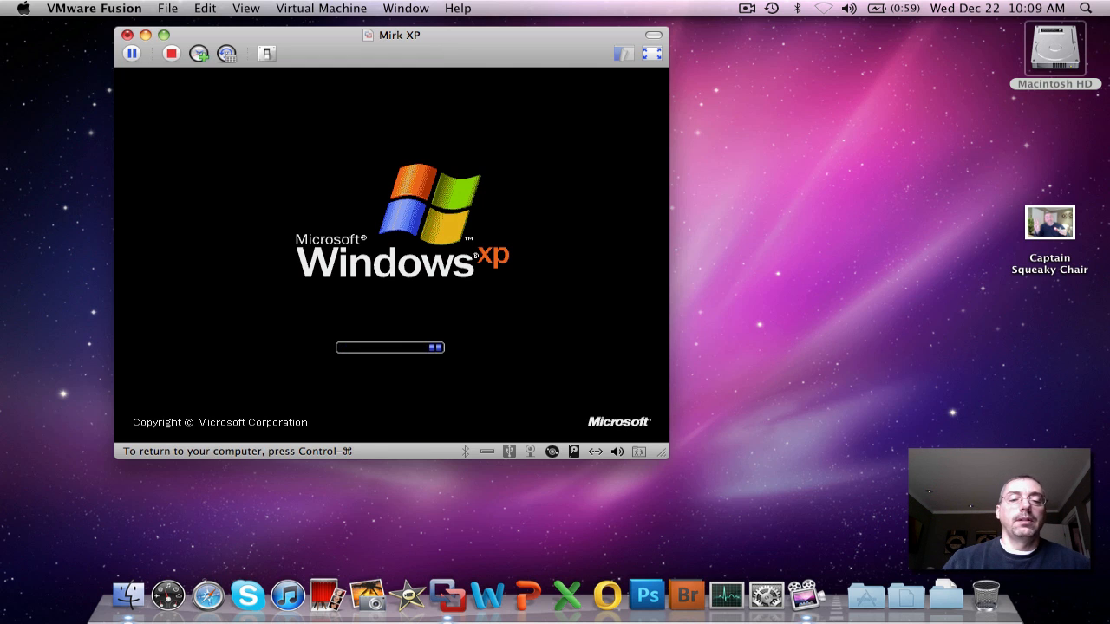